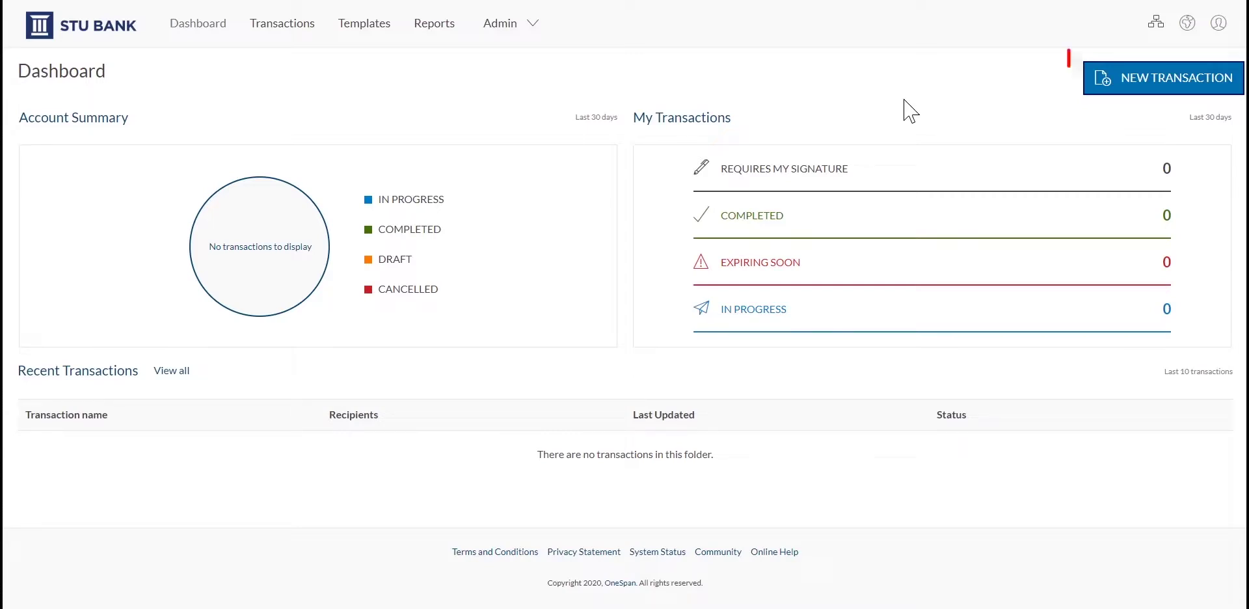
# Create a new transaction named 'Mortgage Renewal'.
pyautogui.click(1117, 83)
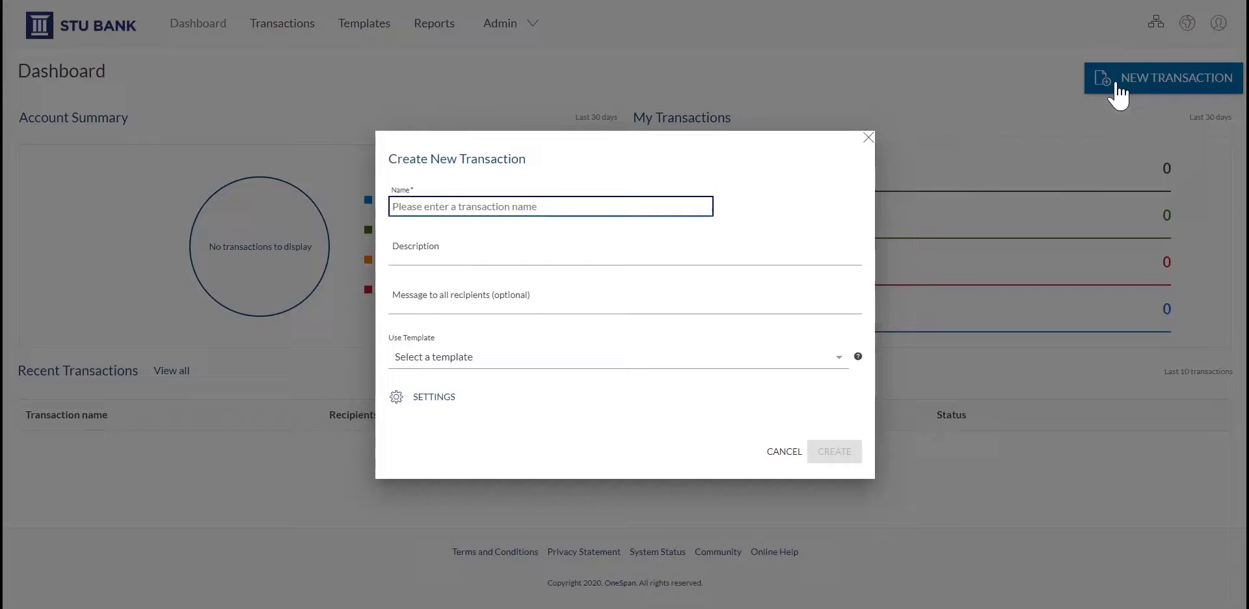
pyautogui.write('Mortgage Renewal')
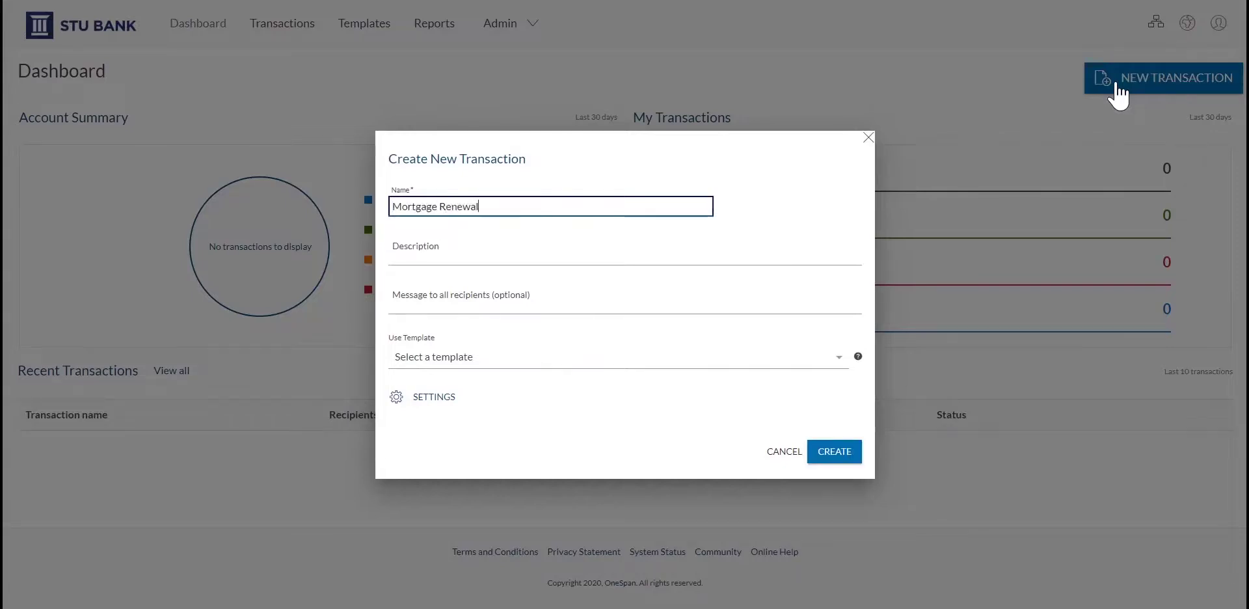
pyautogui.click(833, 455)
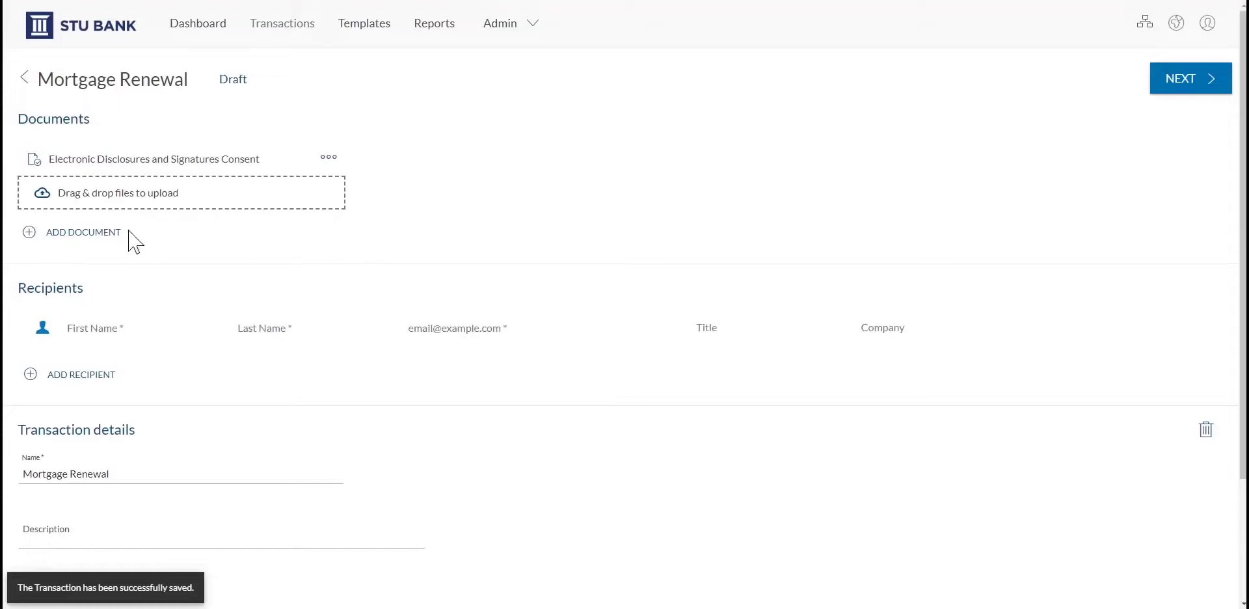
# Add the Mortgage Renewal 4 file from the computer as the transaction's document.
pyautogui.click(122, 230)
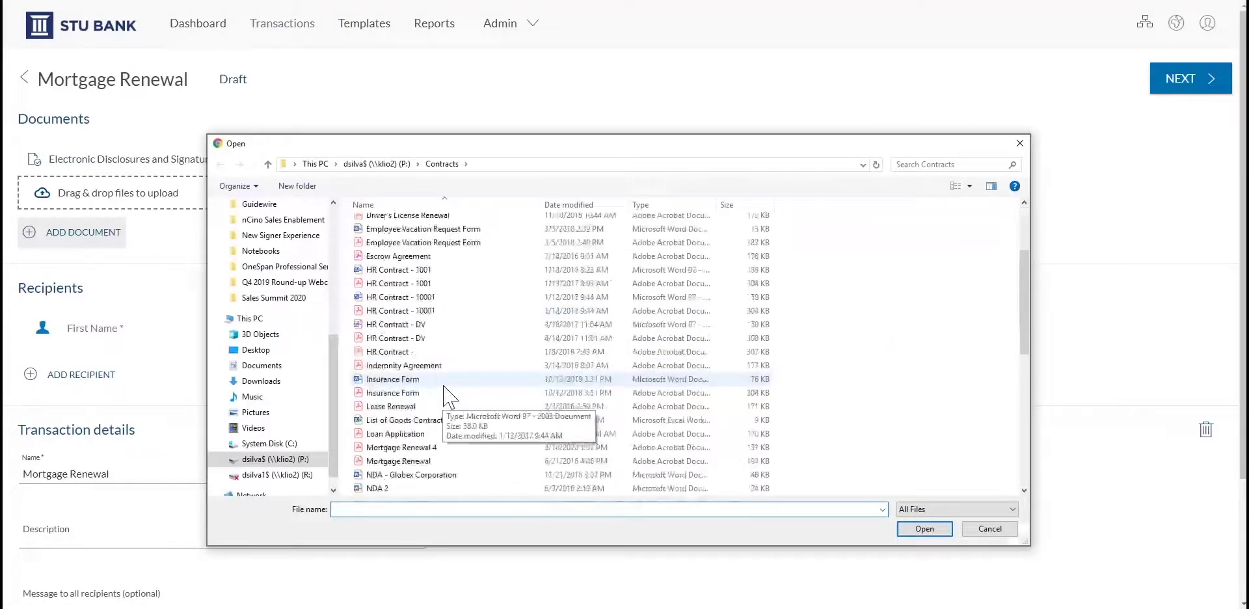
pyautogui.scroll(-2, 444, 396)
pyautogui.doubleClick(437, 368)
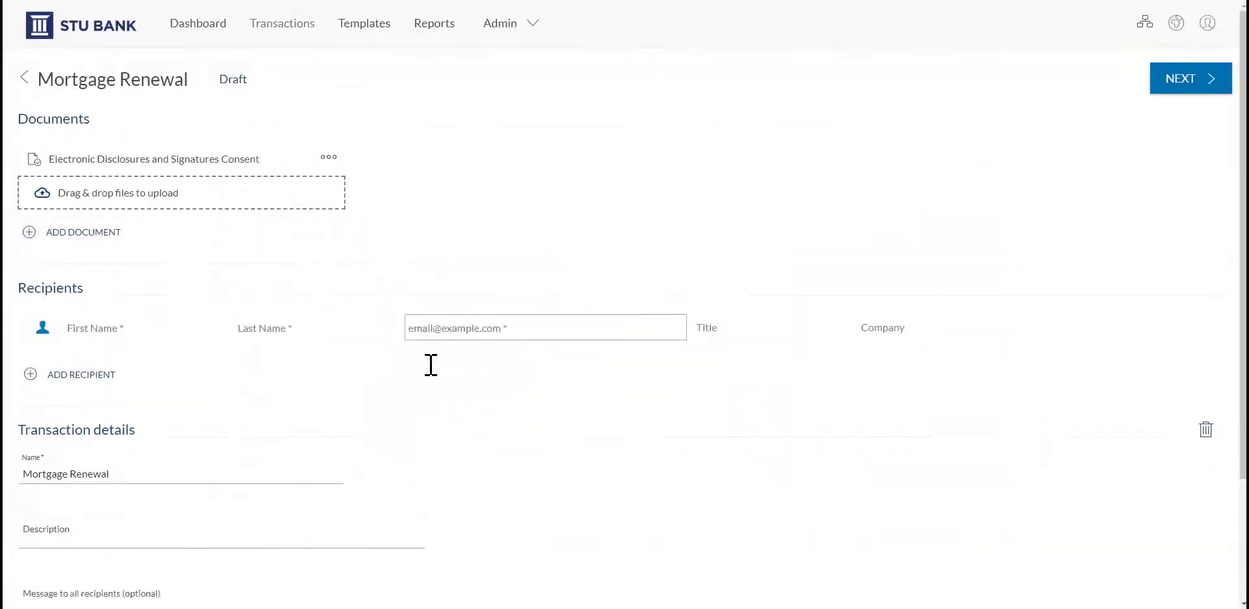
# Add the saved contact as signer by entering their first name and picking the suggestion.
pyautogui.click(136, 363)
pyautogui.write('R')
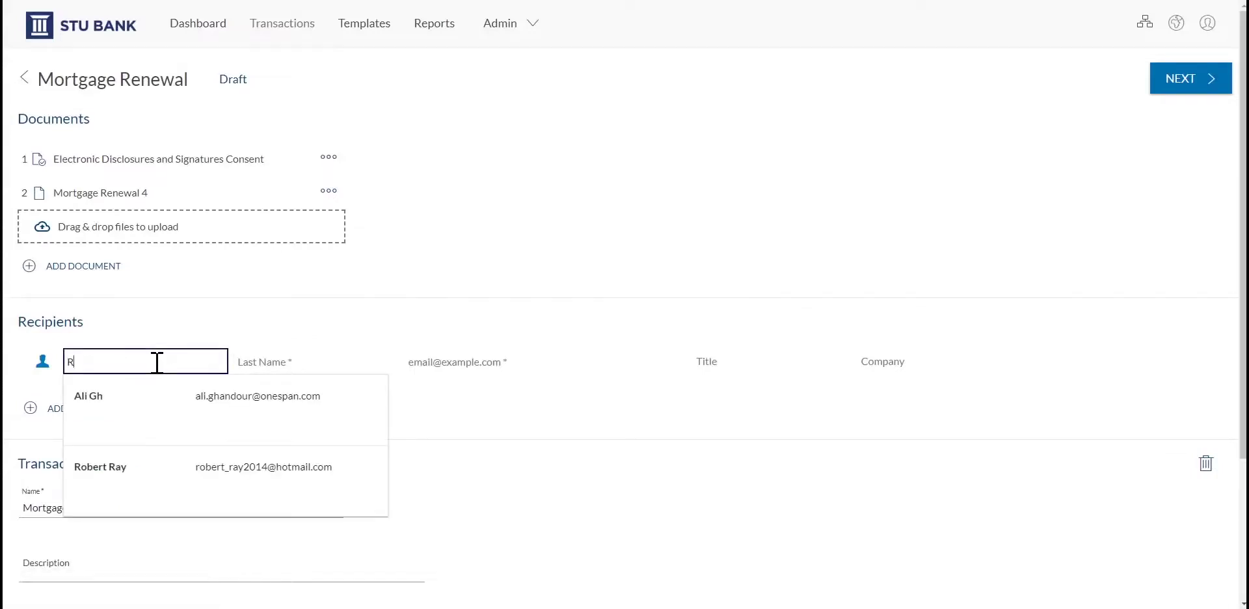
pyautogui.write('obert')
pyautogui.click(279, 401)
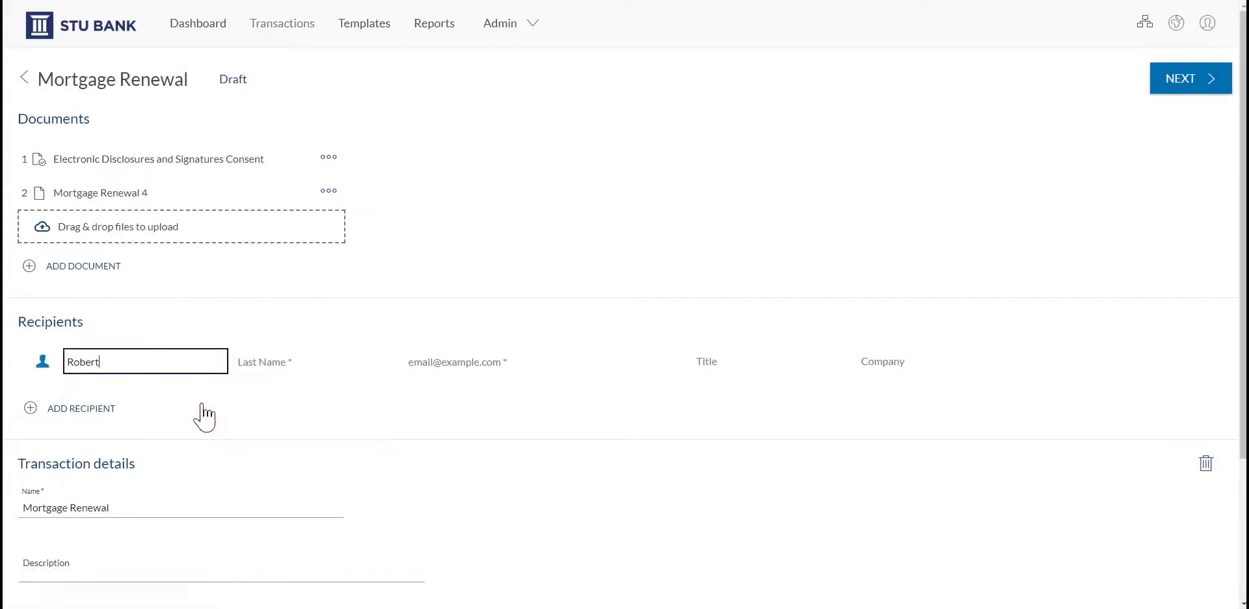
pyautogui.click(483, 267)
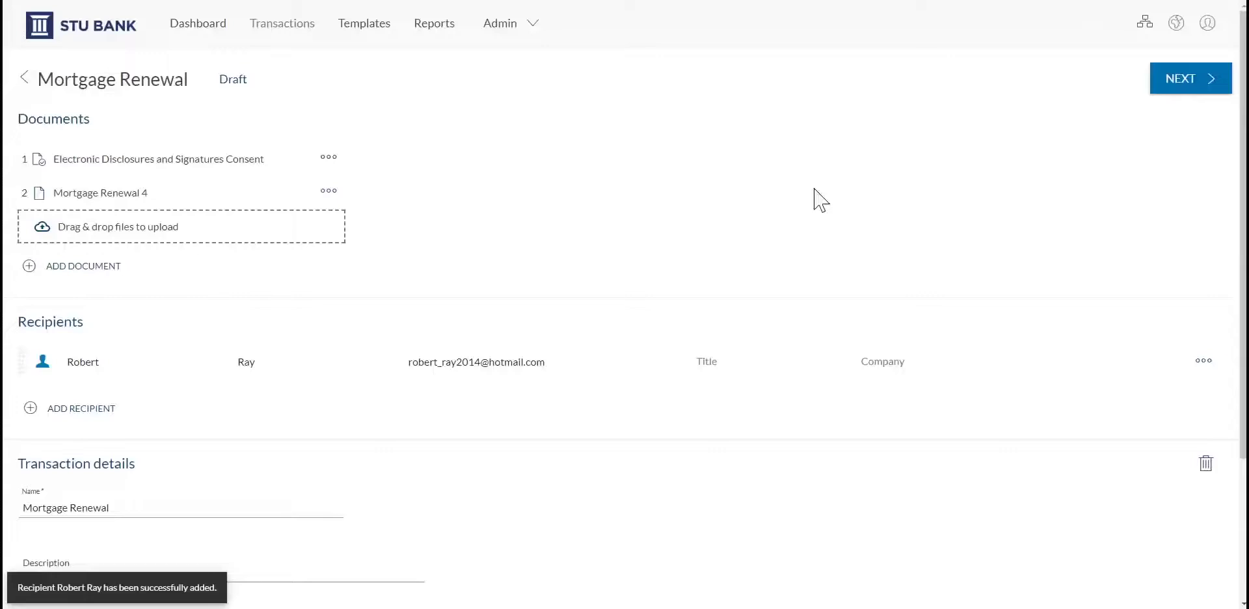
# On the document's last page, place a signature field above the Client Signature line.
pyautogui.click(1154, 80)
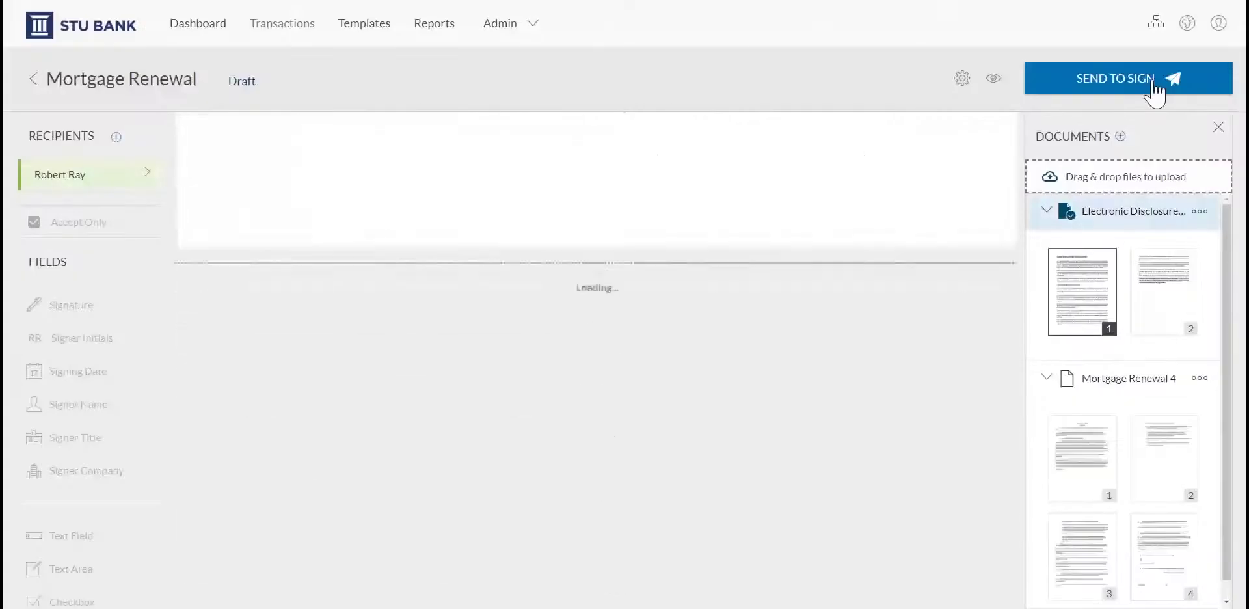
pyautogui.scroll(-15, 683, 358)
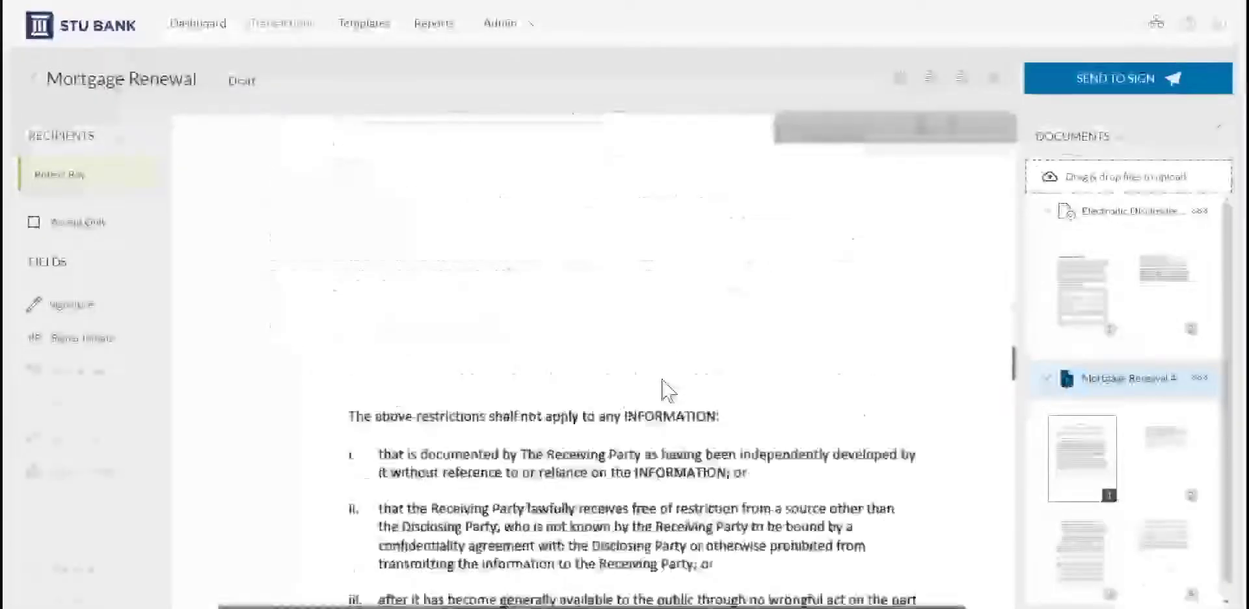
pyautogui.scroll(-3, 668, 390)
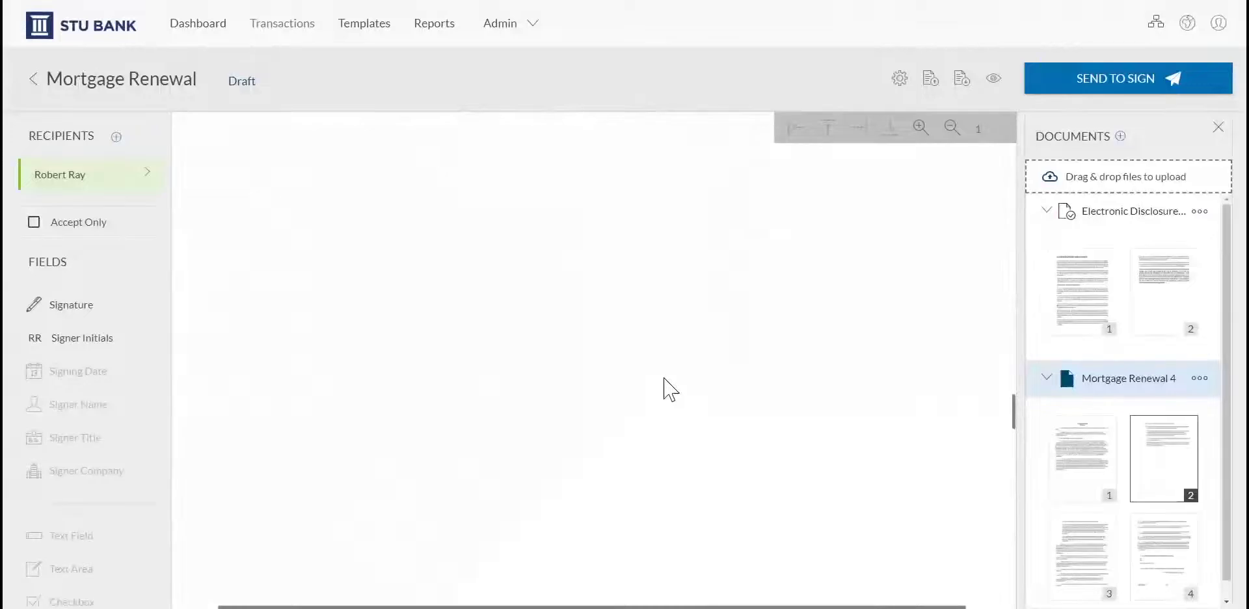
pyautogui.scroll(-10, 663, 378)
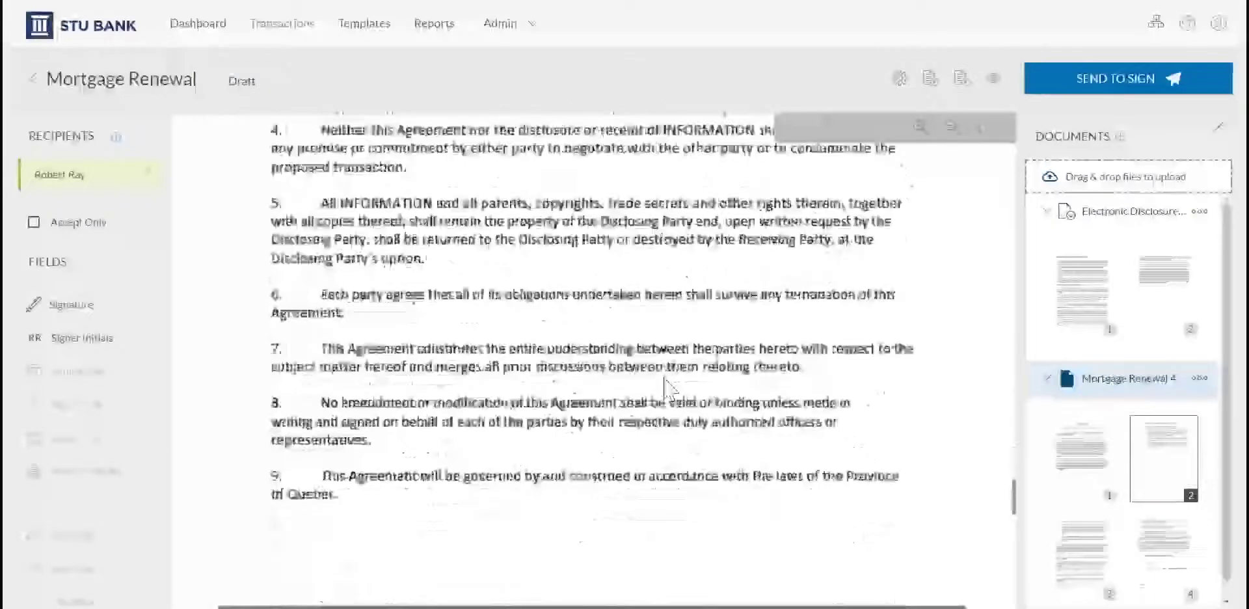
pyautogui.scroll(-5, 668, 390)
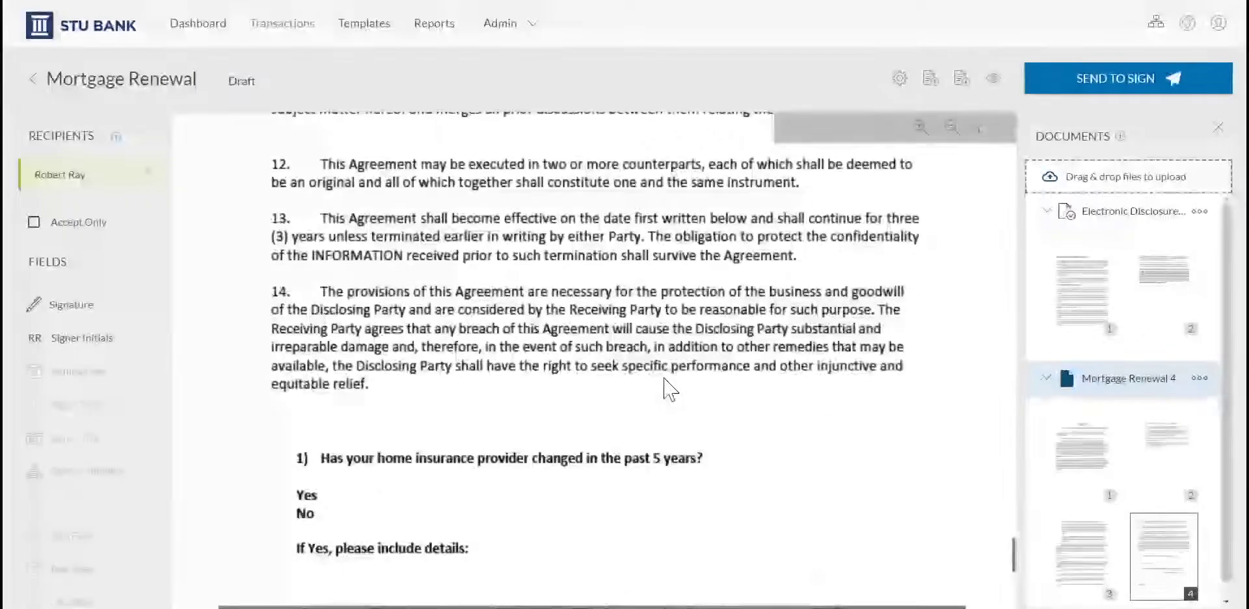
pyautogui.scroll(-1, 668, 391)
pyautogui.scroll(-4, 665, 385)
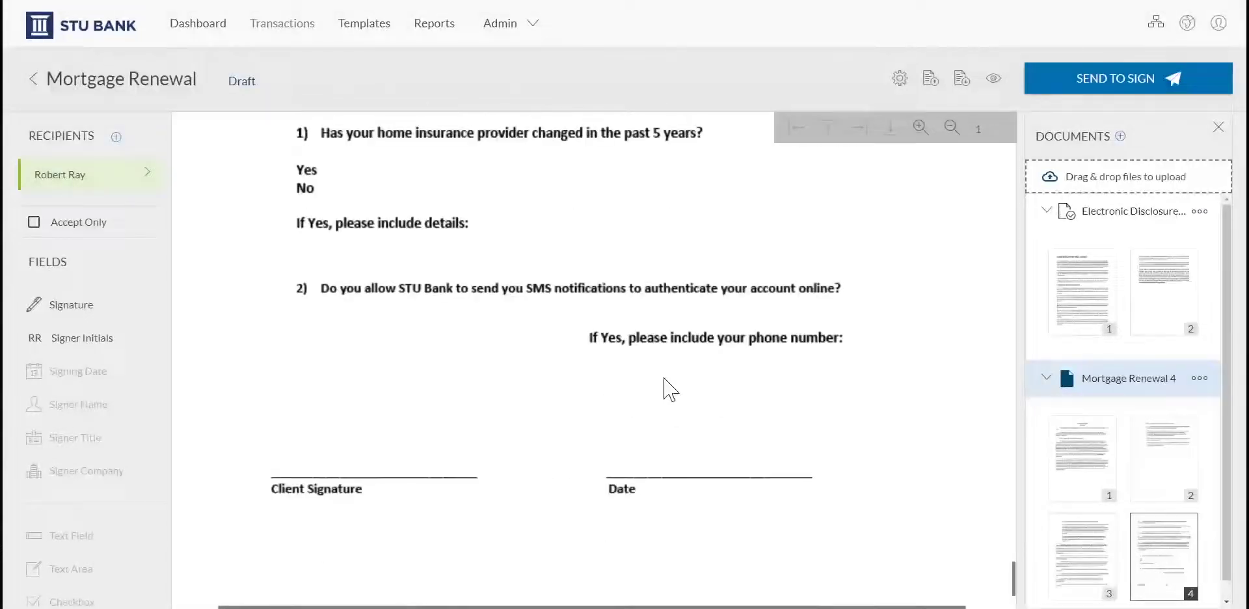
pyautogui.moveTo(78, 314)
pyautogui.mouseDown()
pyautogui.moveTo(189, 349)
pyautogui.moveTo(366, 461)
pyautogui.moveTo(357, 468)
pyautogui.mouseUp()
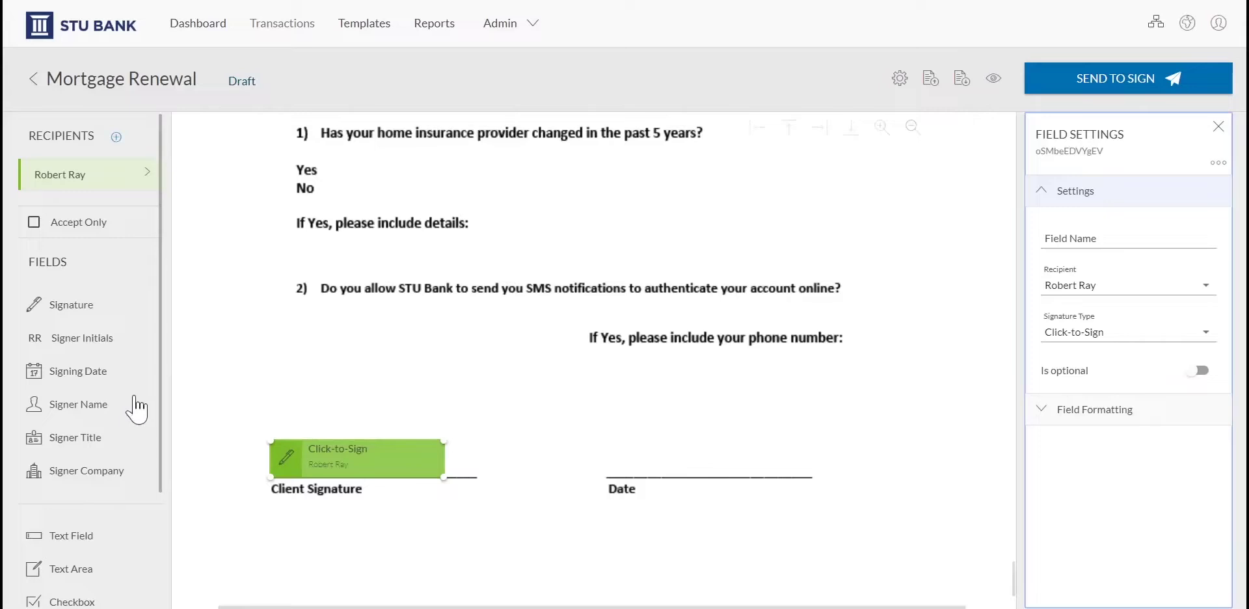
# Add a Signing Date field on the Date line and a radio button beside Yes.
pyautogui.moveTo(94, 380); pyautogui.dragTo(698, 470)
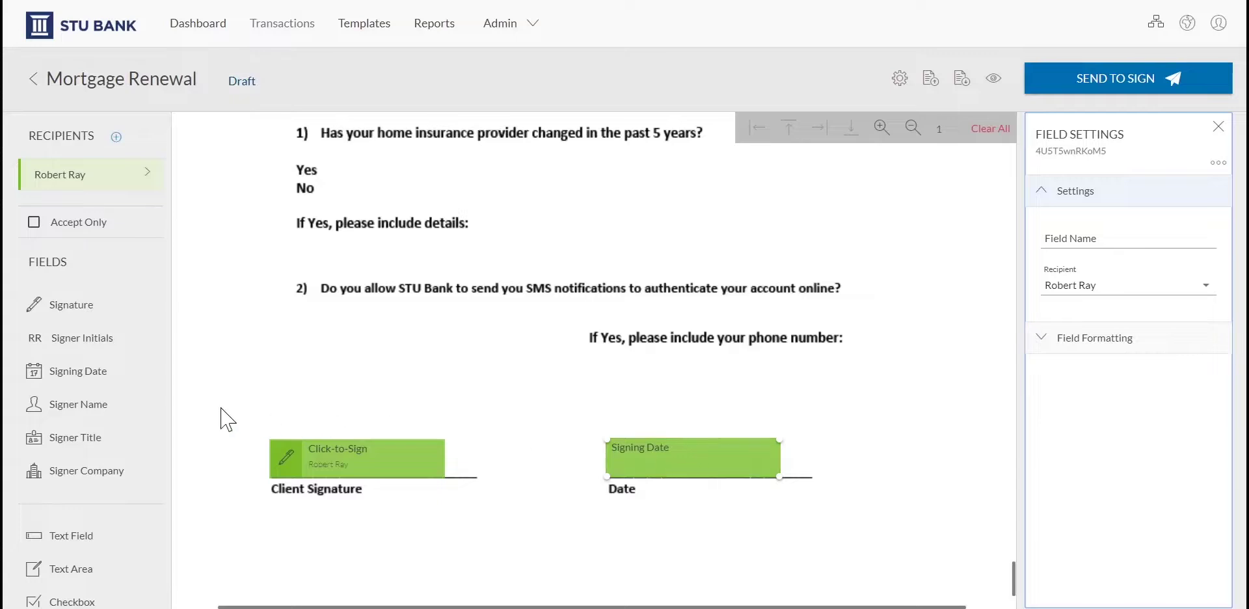
pyautogui.scroll(-2, 76, 501)
pyautogui.moveTo(77, 499); pyautogui.dragTo(282, 167)
# Add a radio beside No and a text field named Details 1 after the details prompt.
pyautogui.click(281, 188)
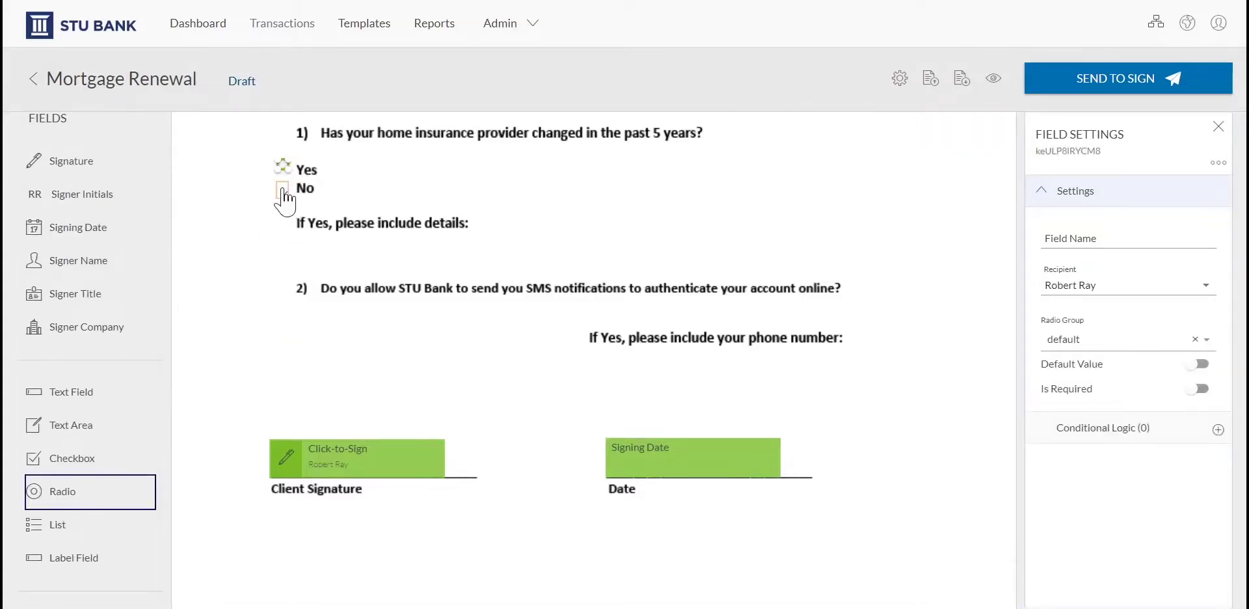
pyautogui.moveTo(61, 391); pyautogui.dragTo(823, 260)
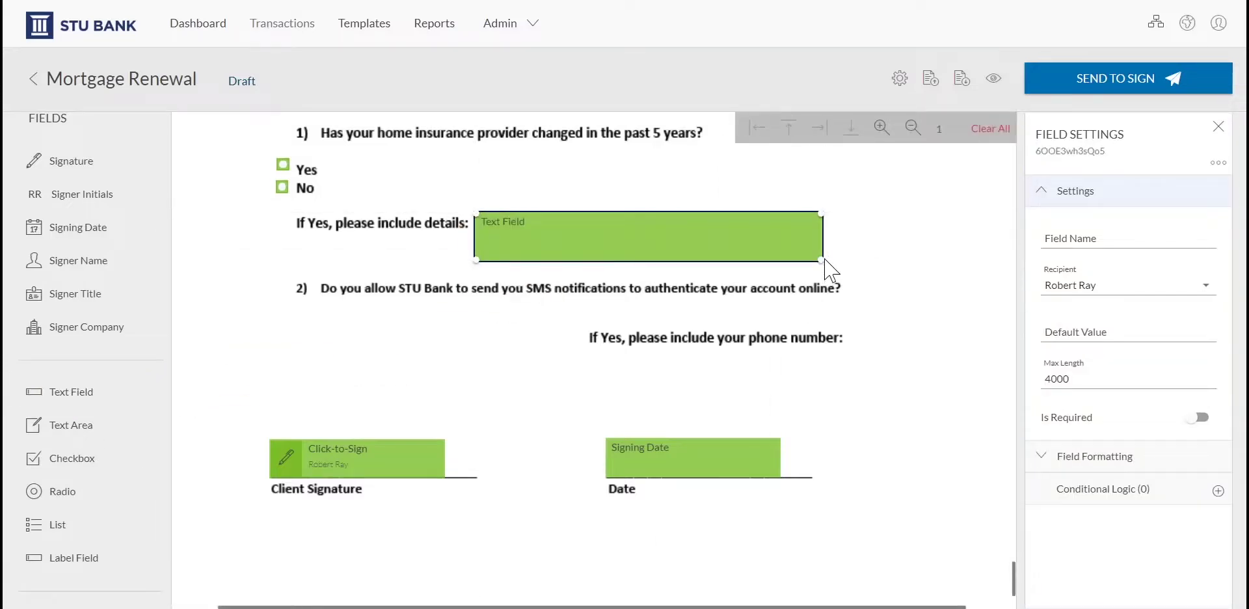
pyautogui.click(1093, 241)
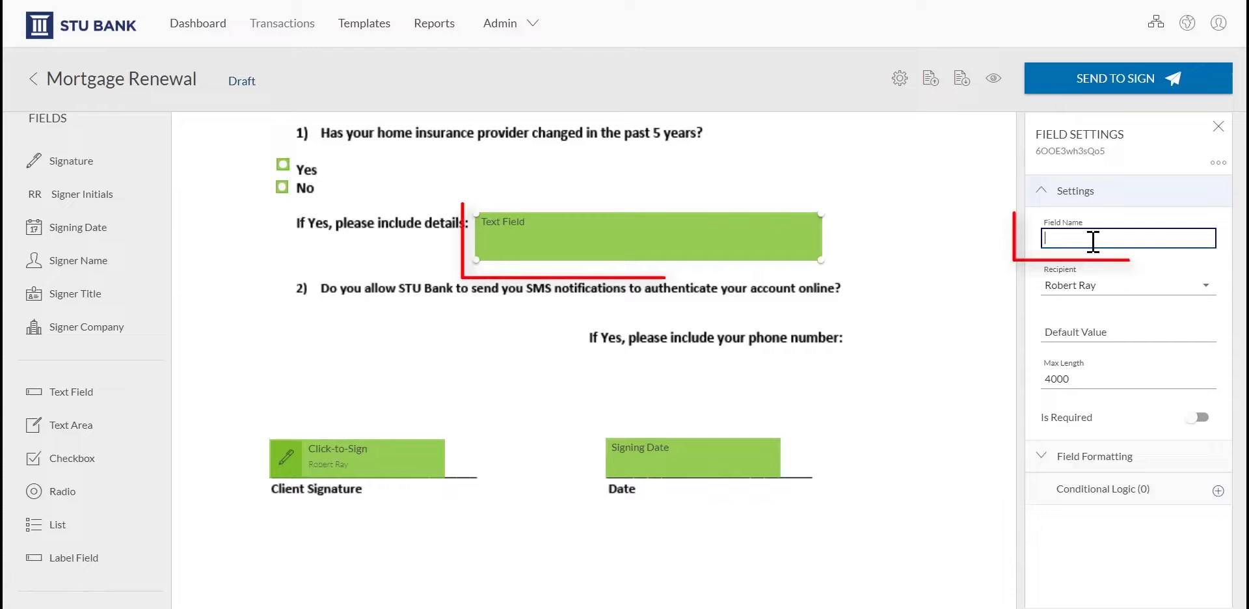
pyautogui.write('Details 1')
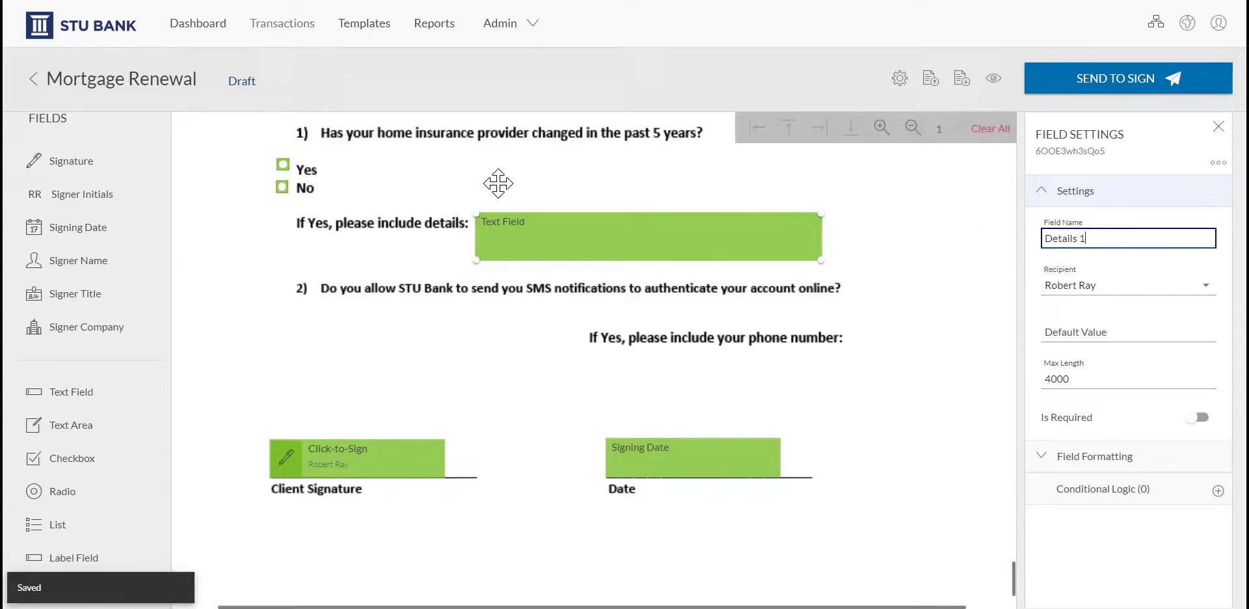
# Name the radio button beside Yes 'Yes 1'.
pyautogui.click(284, 167)
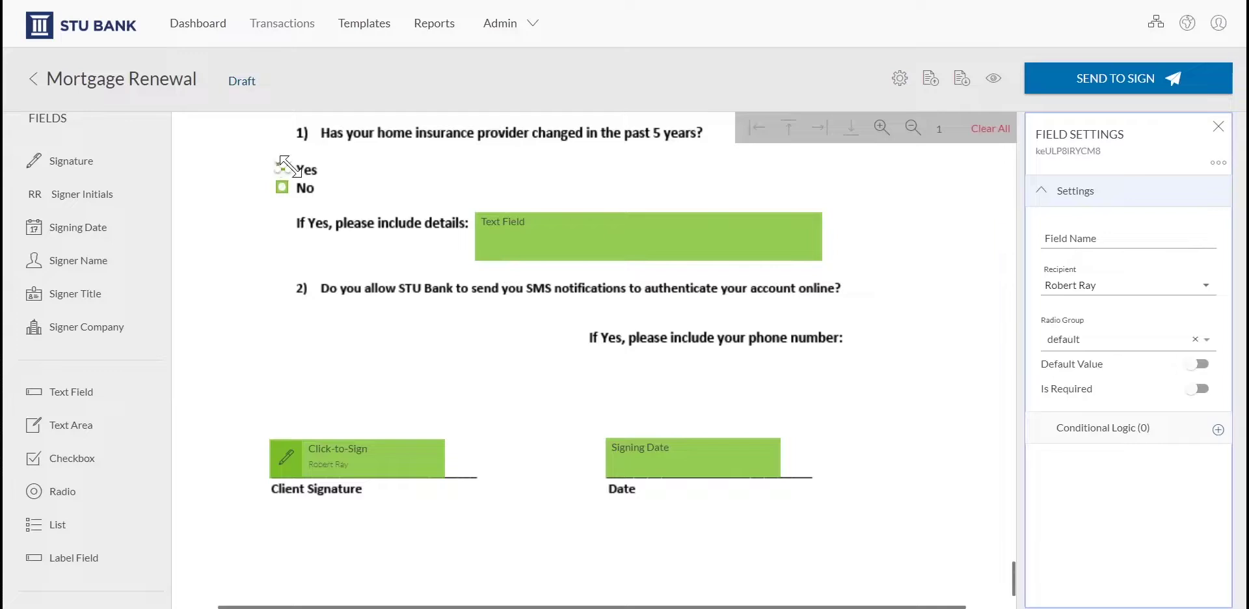
pyautogui.click(1080, 239)
pyautogui.write('Yes 1')
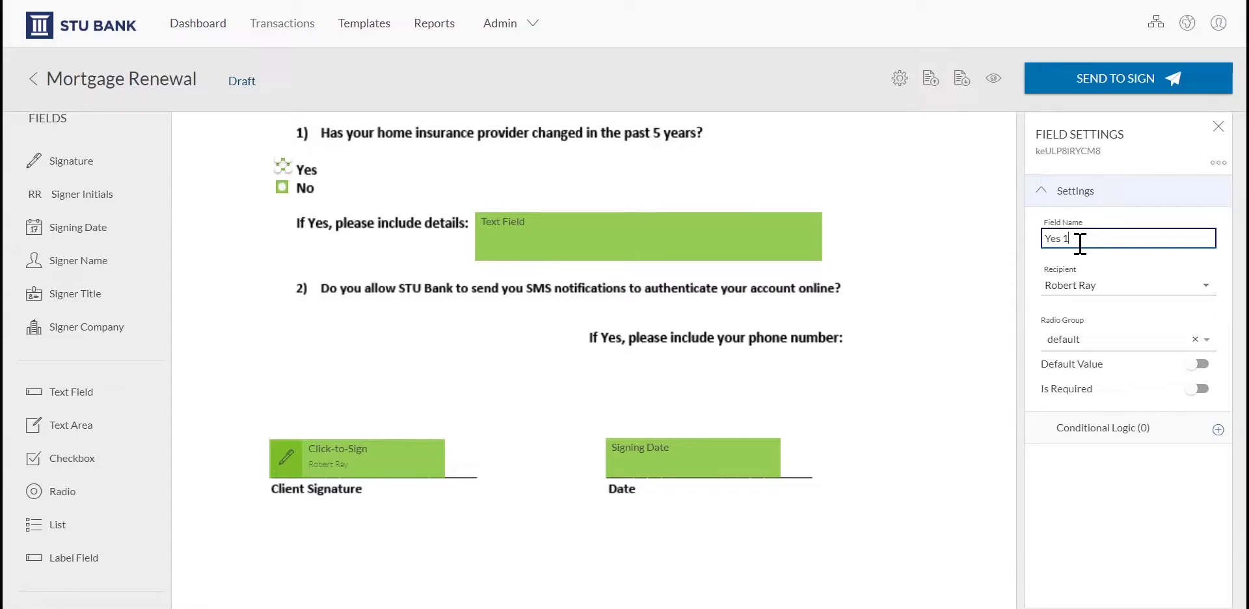
# Give Yes 1 a saved condition: Is selected, Then enable the Details 1 field.
pyautogui.click(1218, 431)
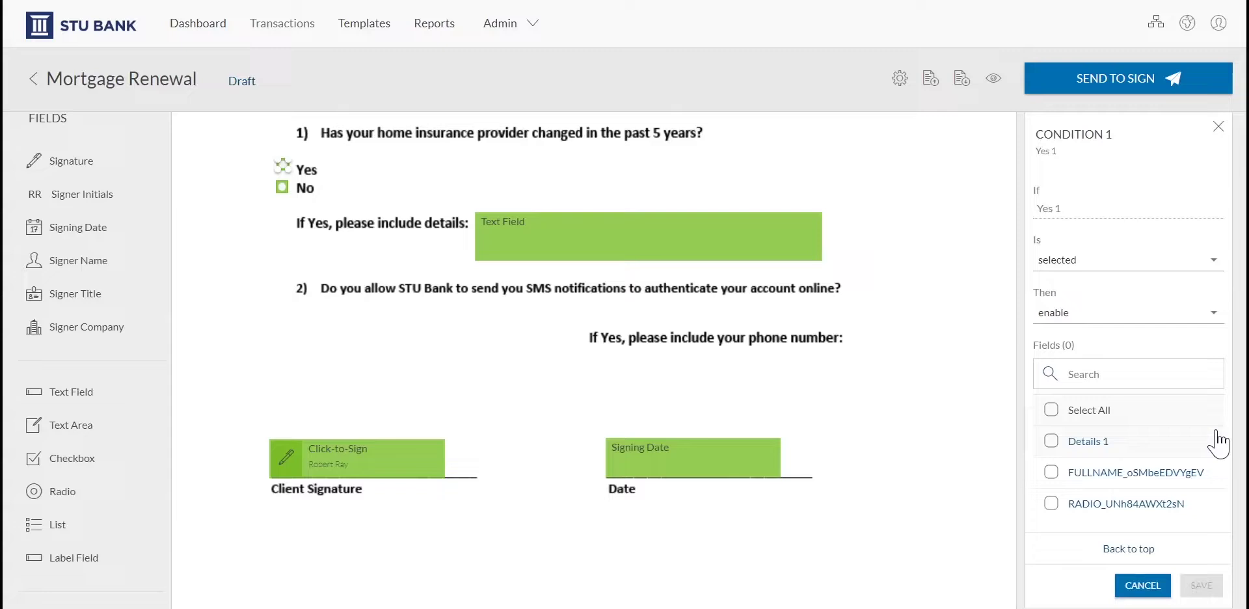
pyautogui.click(1213, 272)
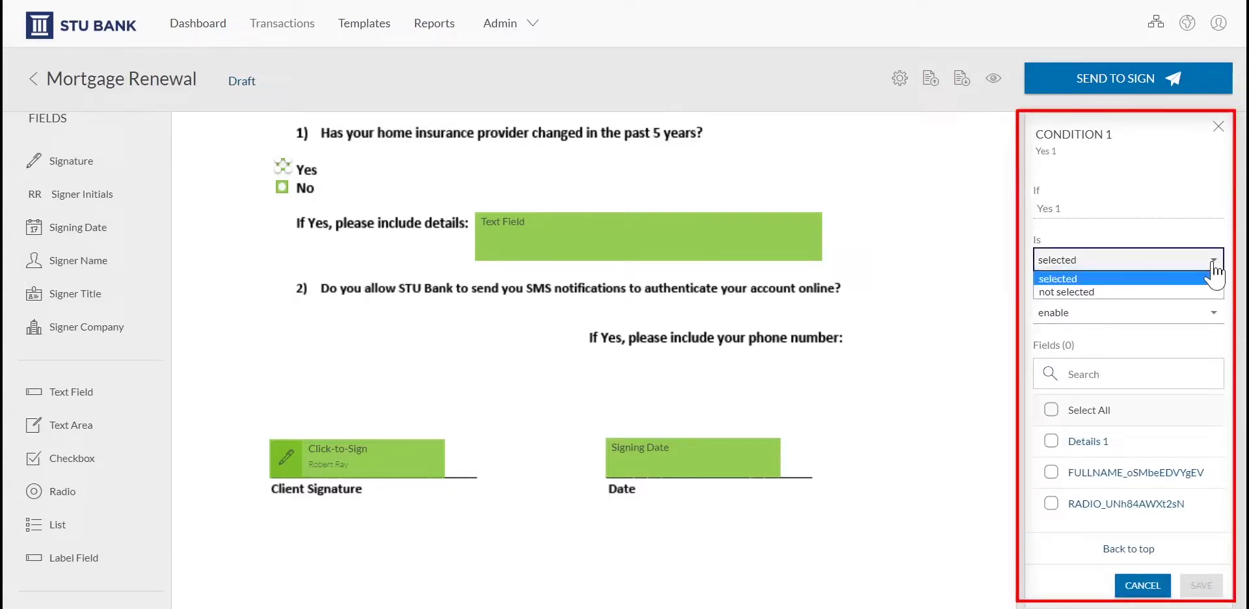
pyautogui.click(1214, 277)
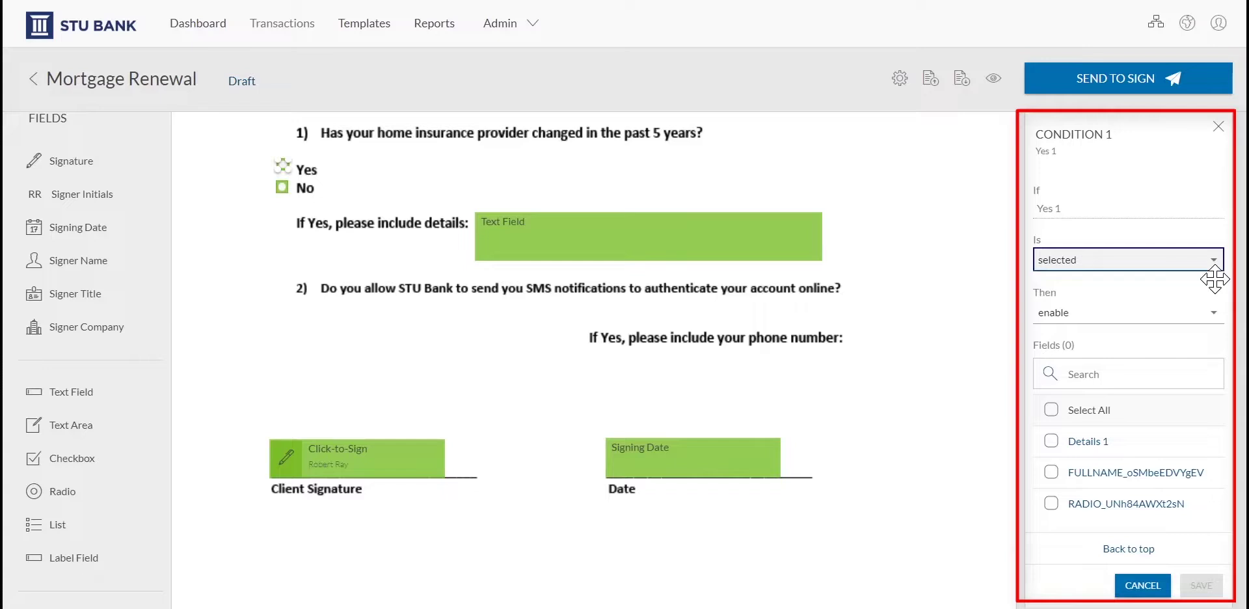
pyautogui.click(1214, 315)
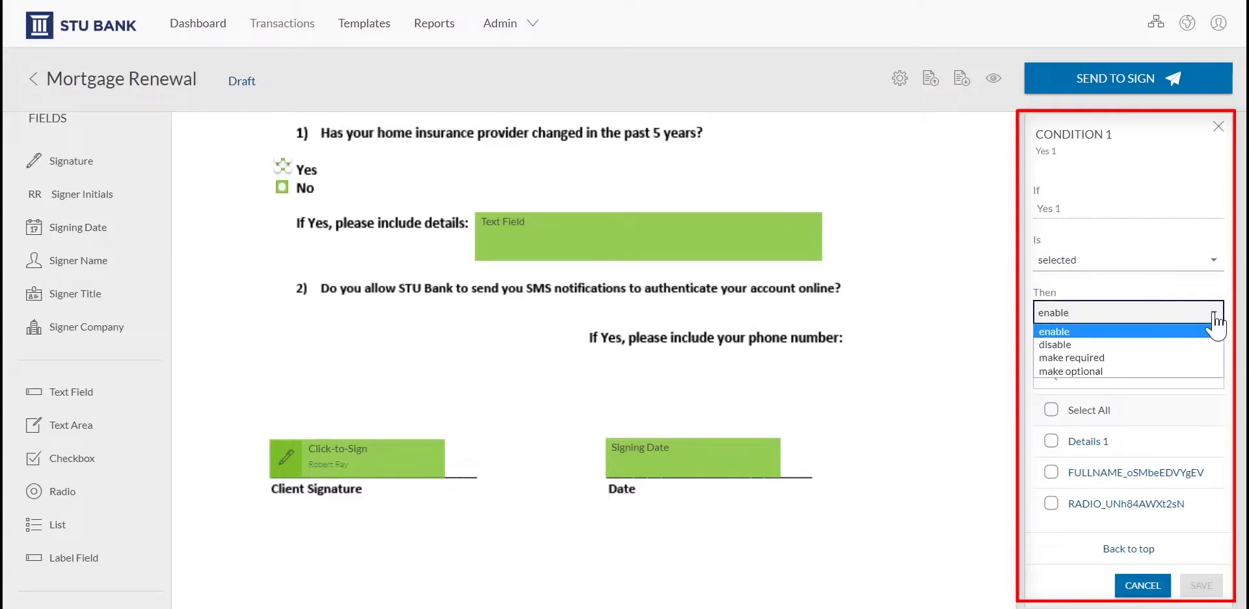
pyautogui.click(1143, 333)
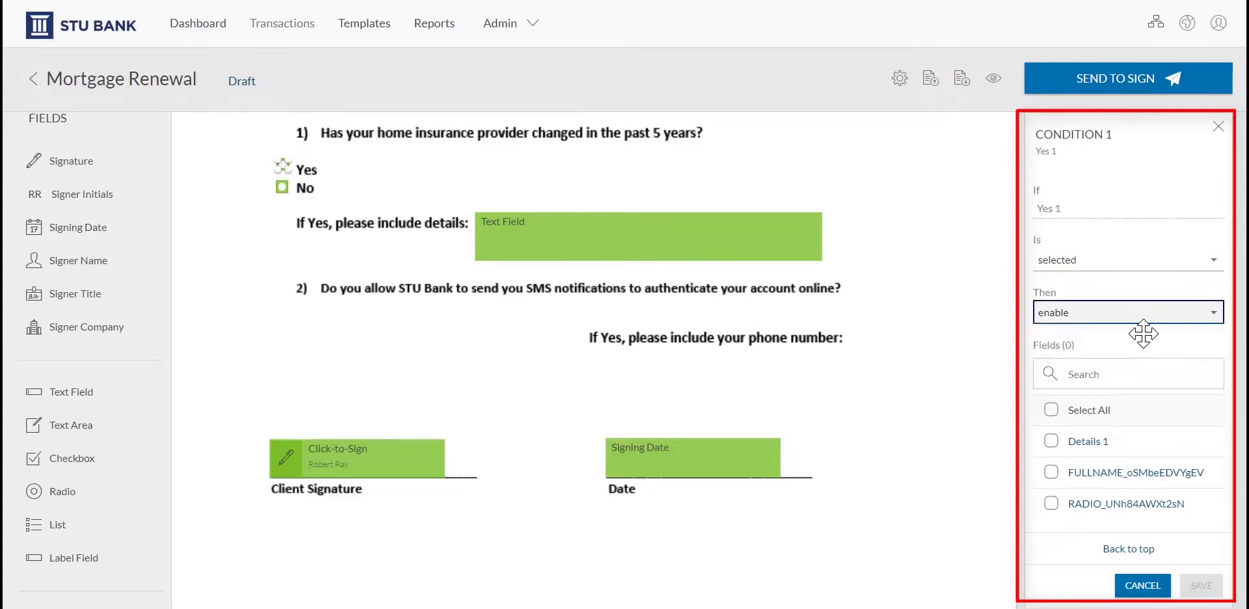
pyautogui.click(1051, 442)
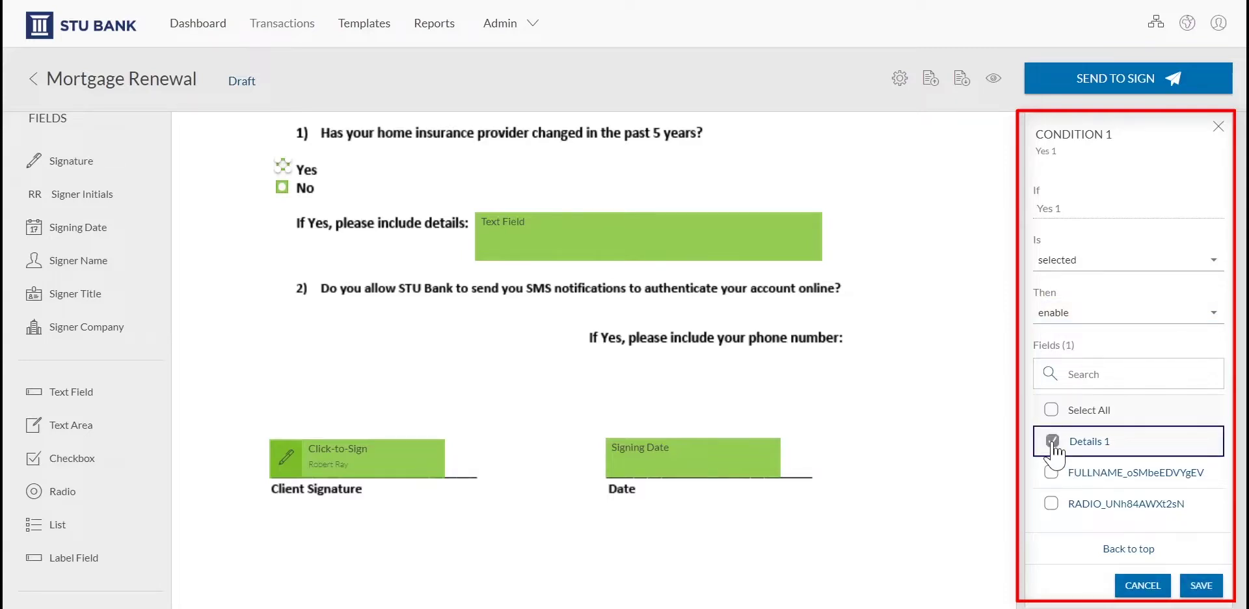
pyautogui.click(1201, 585)
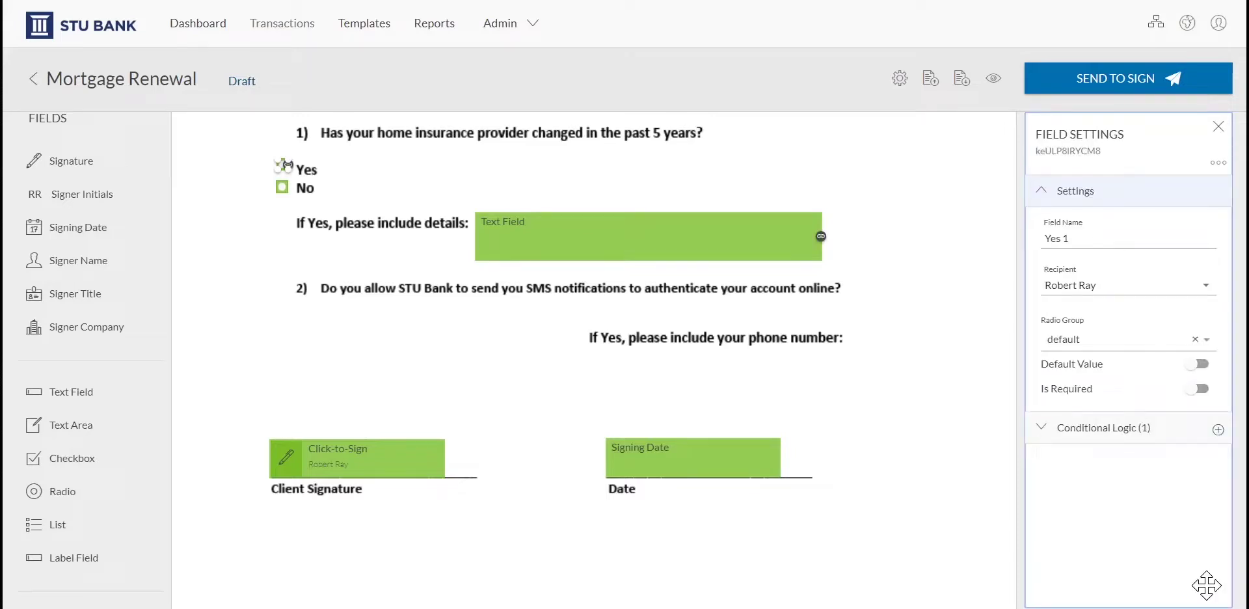
# Drop a List field under question 2 and a widened text field on the phone-number line.
pyautogui.moveTo(35, 525); pyautogui.dragTo(366, 334)
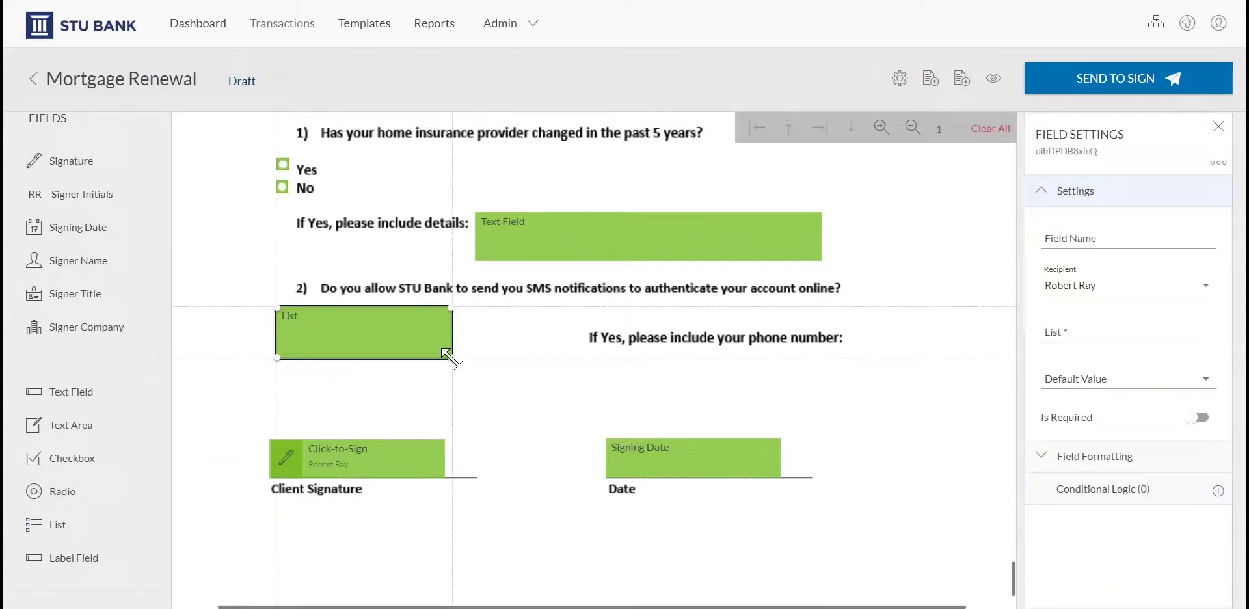
pyautogui.moveTo(103, 393); pyautogui.dragTo(674, 379)
pyautogui.moveTo(779, 391); pyautogui.dragTo(822, 392)
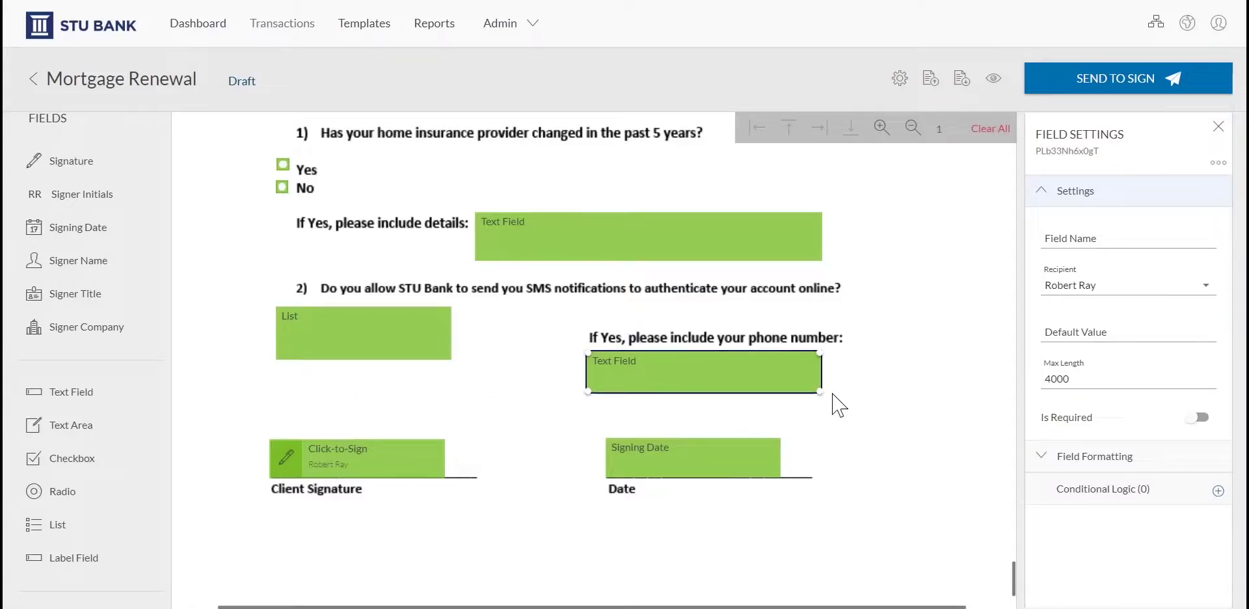
# Name the list field 'SMS notifications Yes-No' with the options Yes and No.
pyautogui.click(423, 334)
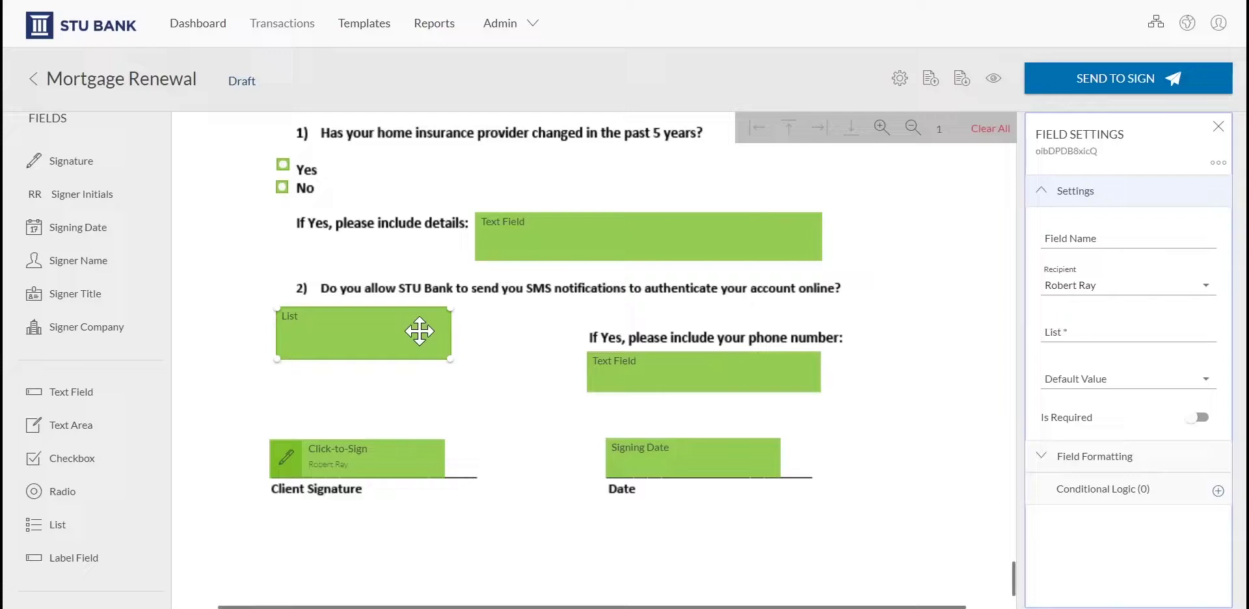
pyautogui.click(1080, 239)
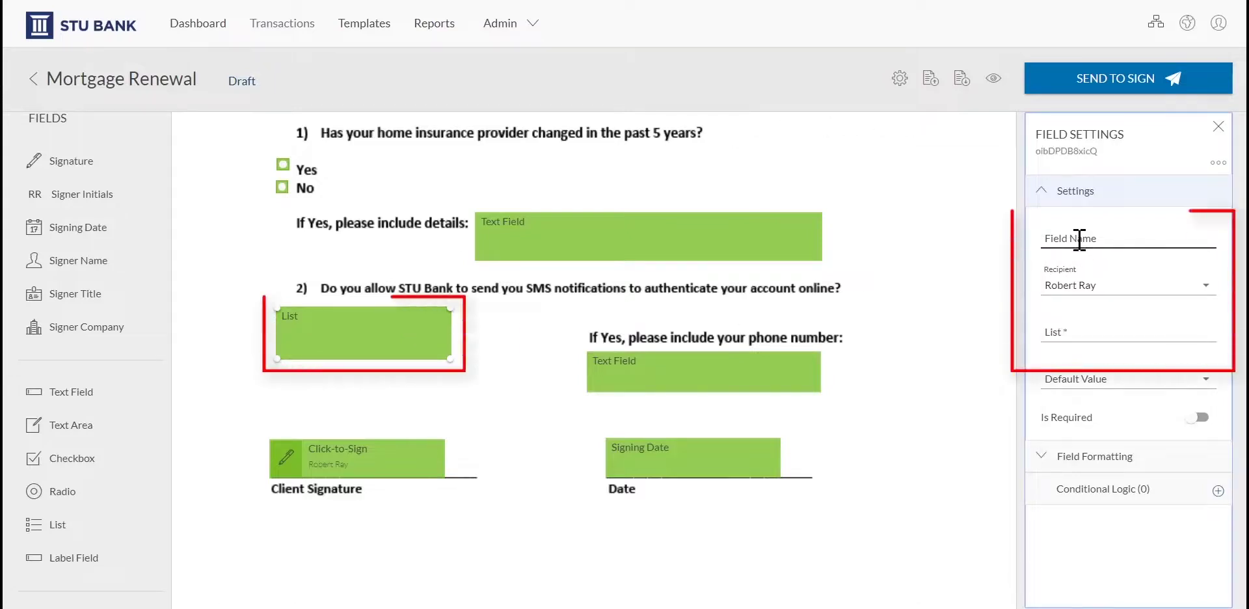
pyautogui.write('SMS no')
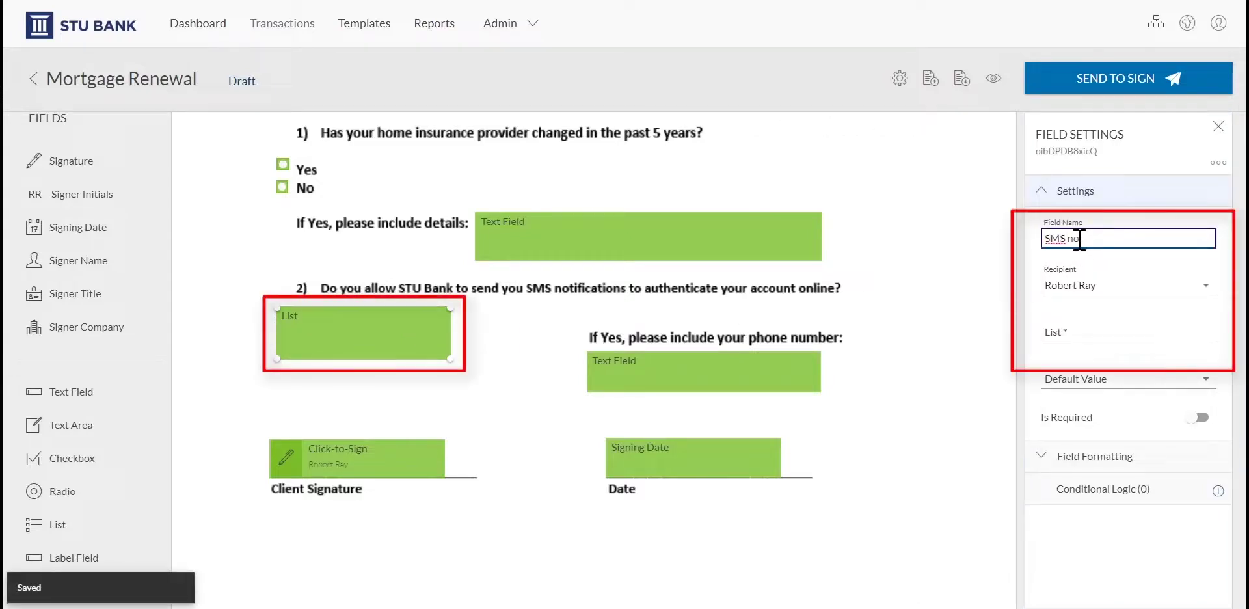
pyautogui.write('tifications Yes-No')
pyautogui.click(1077, 335)
pyautogui.write('Yes')
pyautogui.press('Return')
pyautogui.write('No')
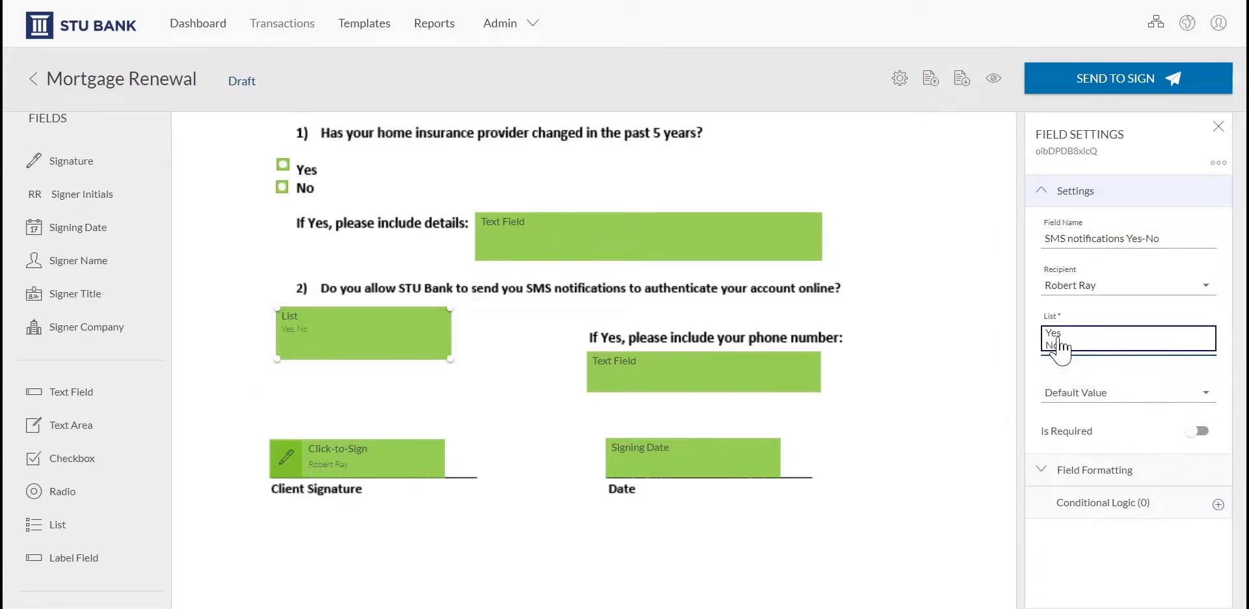
# Name the phone-number text field 'Phone Number'.
pyautogui.click(776, 374)
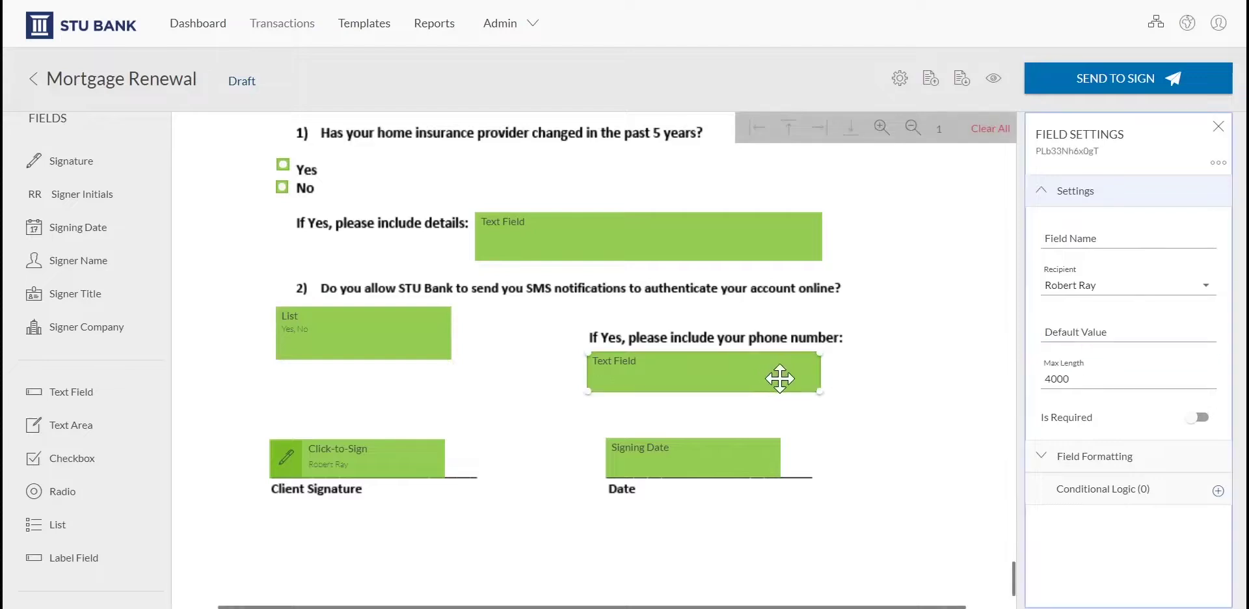
pyautogui.click(1094, 241)
pyautogui.write('Phone Number')
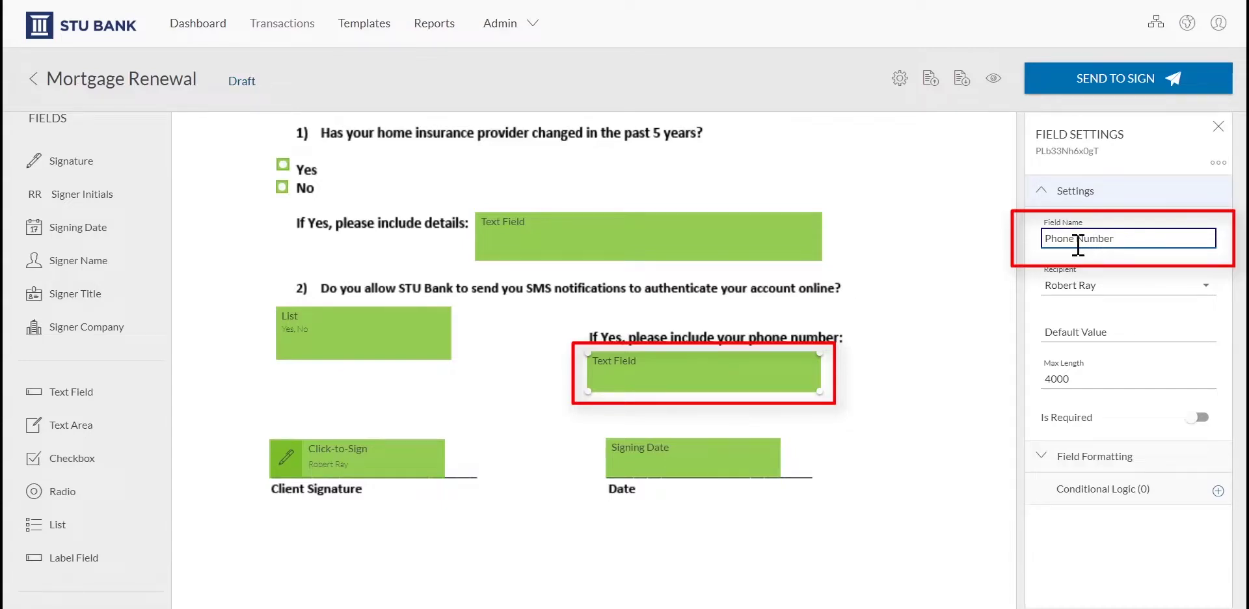
# Add a condition on SMS notifications Yes-No: Is Yes, Then make Phone Number required.
pyautogui.click(422, 337)
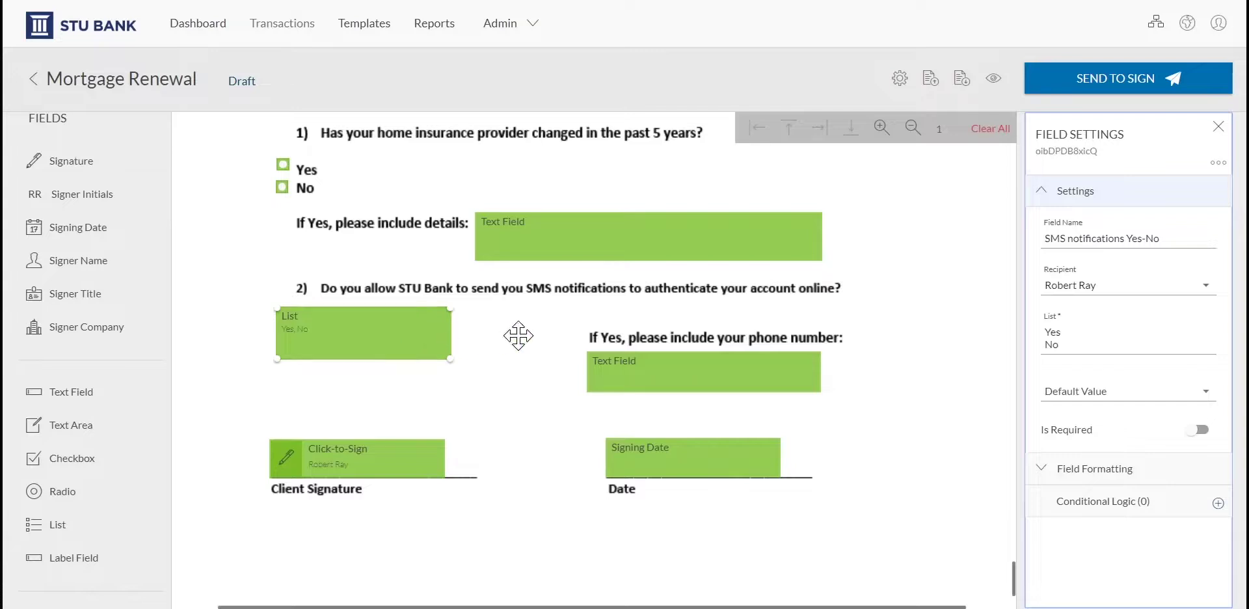
pyautogui.click(1218, 503)
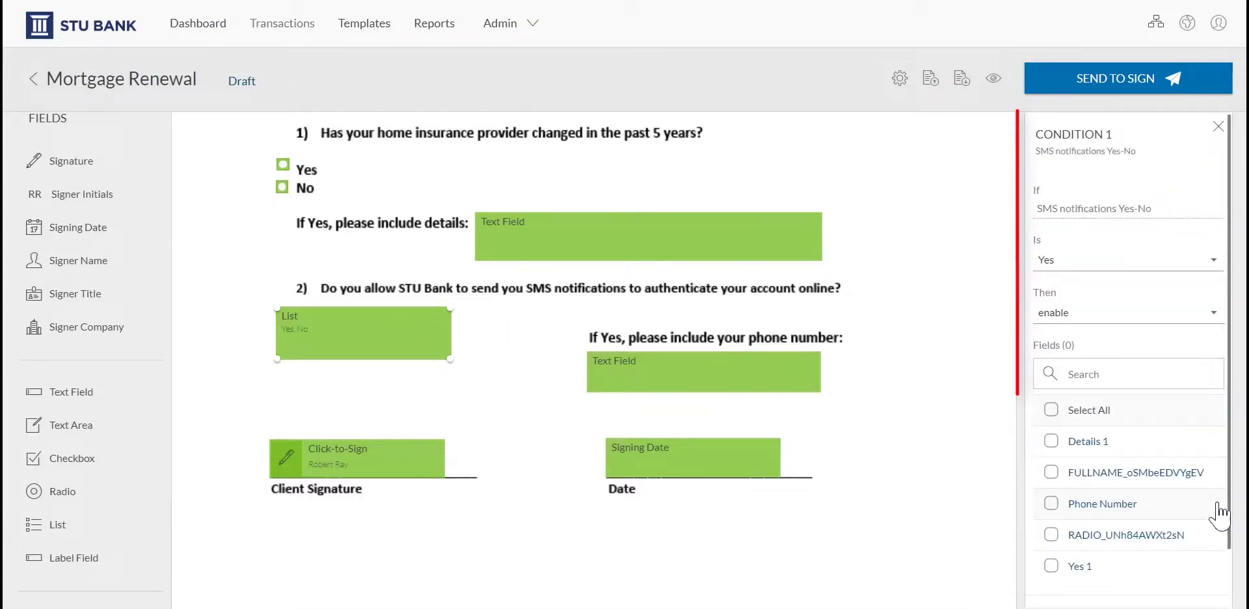
pyautogui.click(1211, 261)
pyautogui.click(1209, 279)
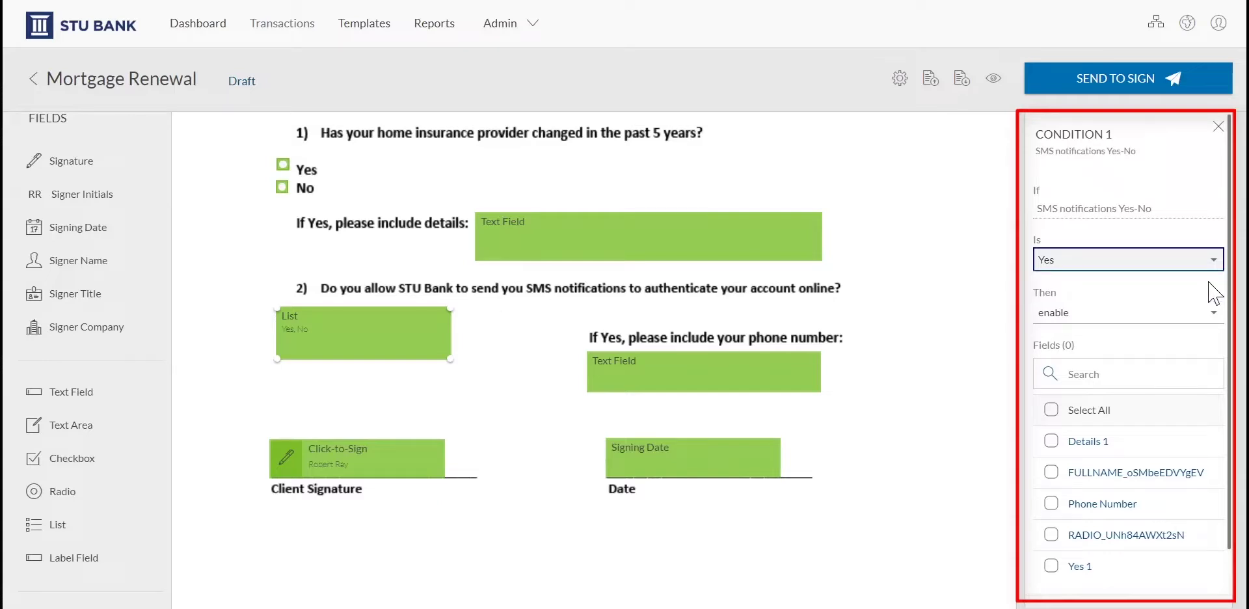
pyautogui.click(1214, 314)
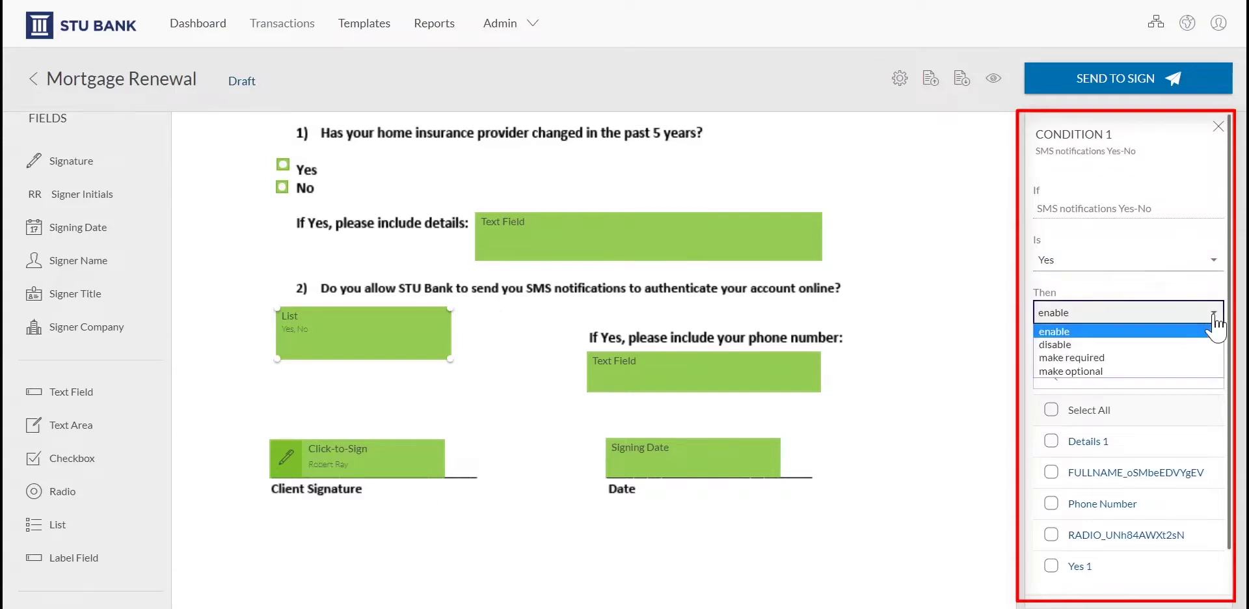
pyautogui.click(1178, 358)
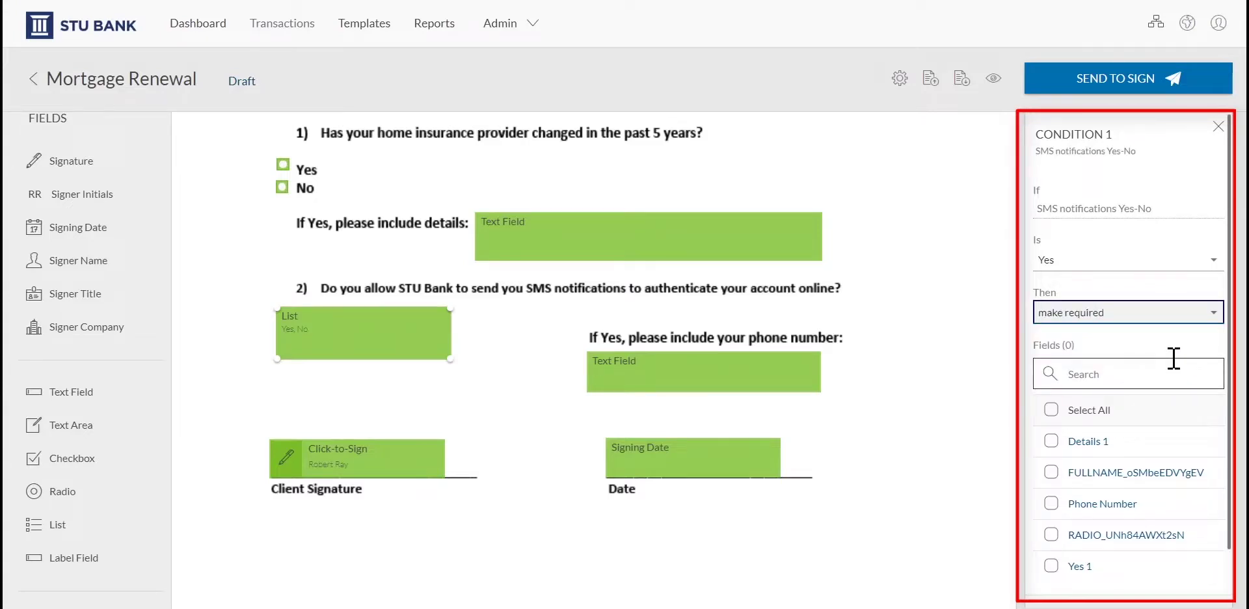
pyautogui.click(1051, 505)
pyautogui.scroll(-2, 1157, 514)
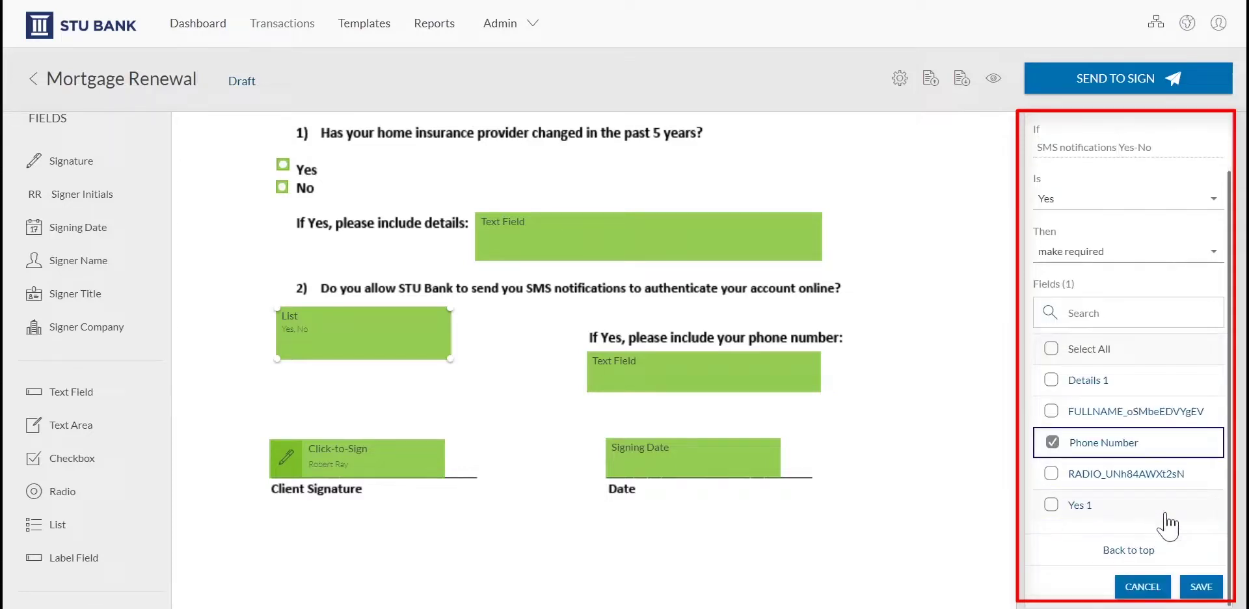
pyautogui.click(1201, 586)
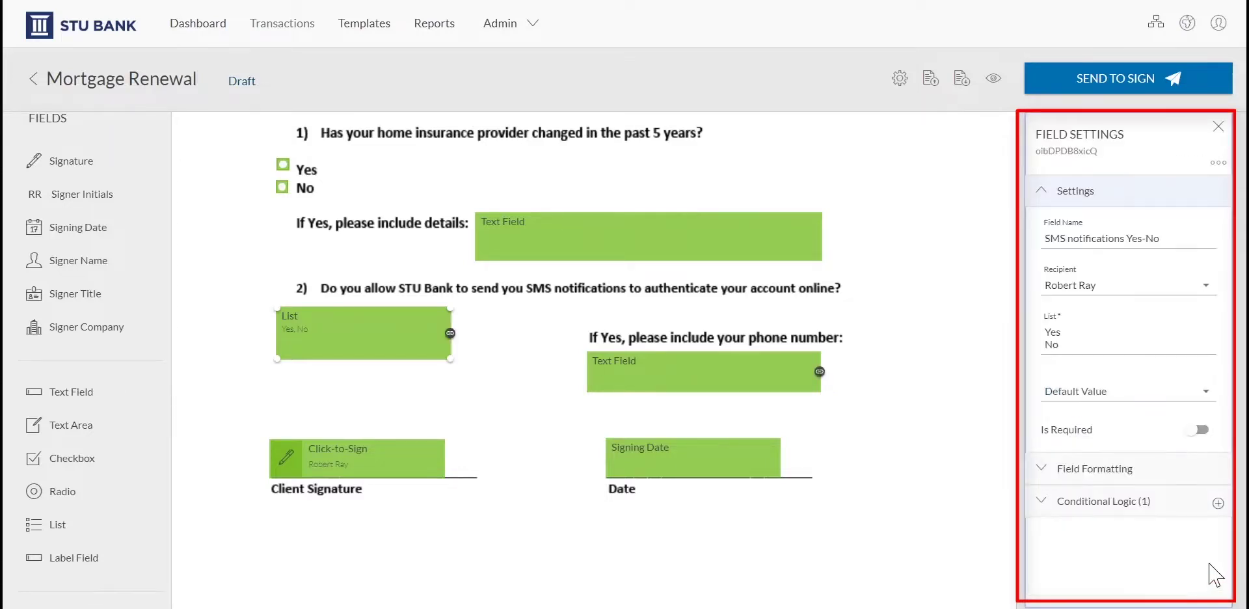
# Save Condition 2 (Is No, make Phone Number optional) and send Mortgage Renewal for signing.
pyautogui.click(1218, 503)
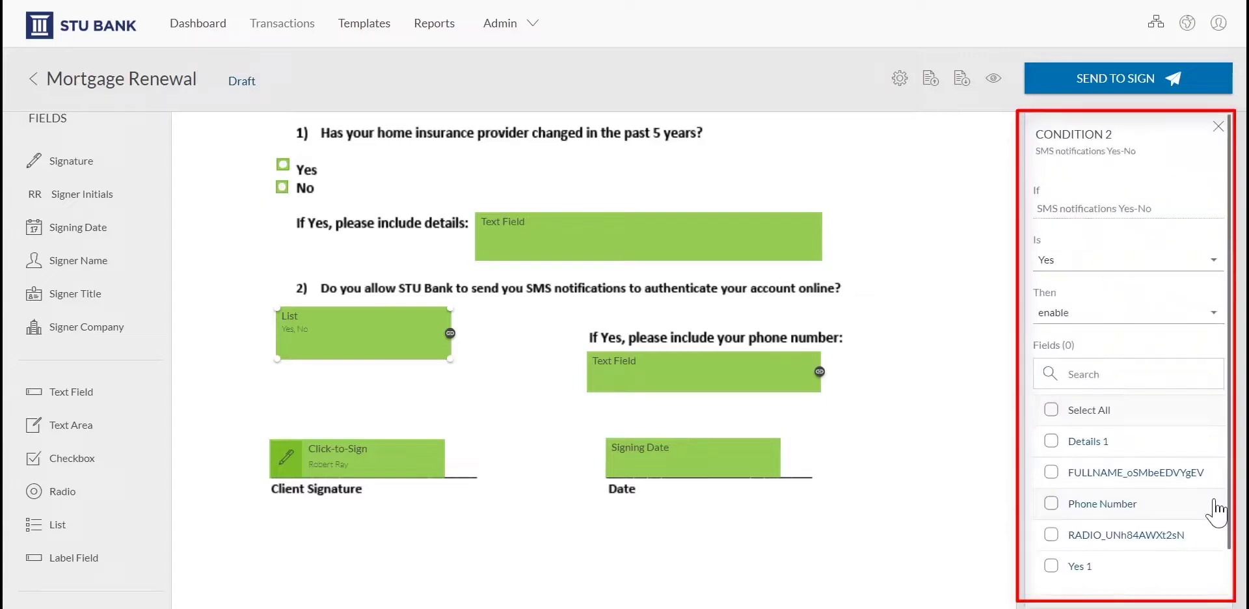
pyautogui.click(1214, 260)
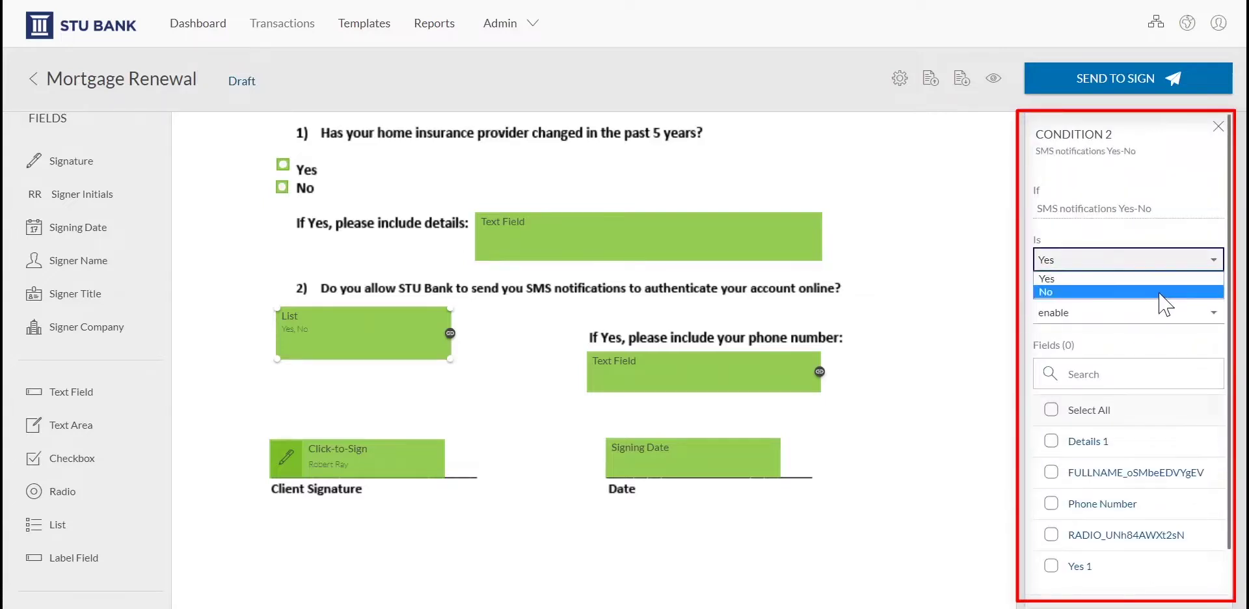
pyautogui.click(1165, 291)
pyautogui.click(1214, 313)
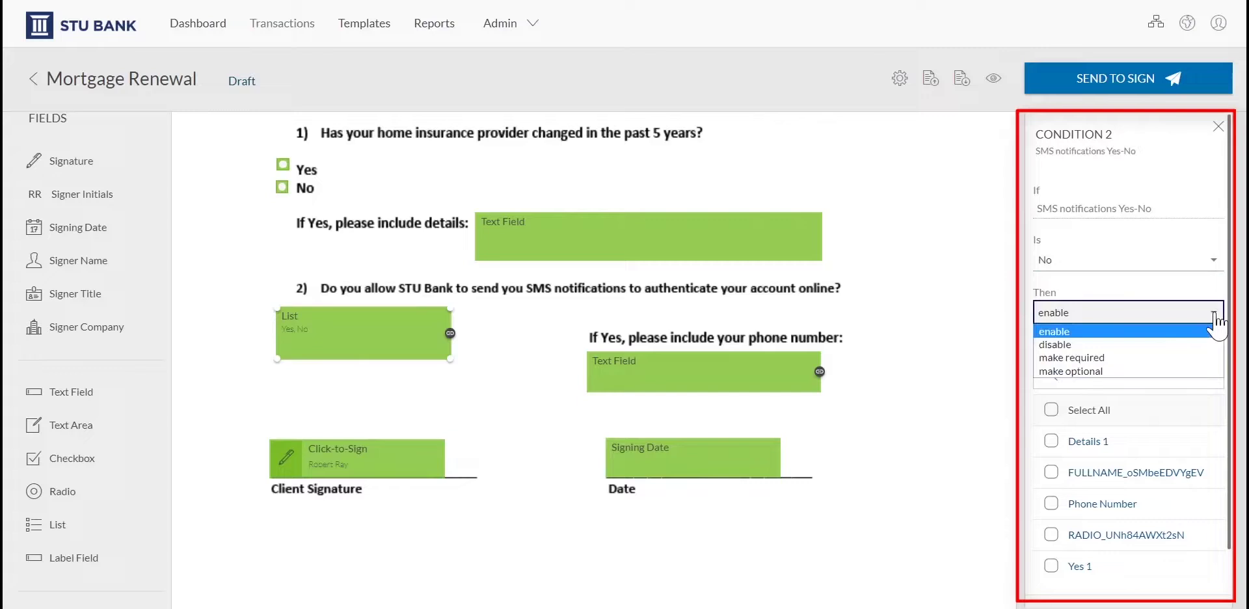
pyautogui.click(1087, 368)
pyautogui.click(1052, 504)
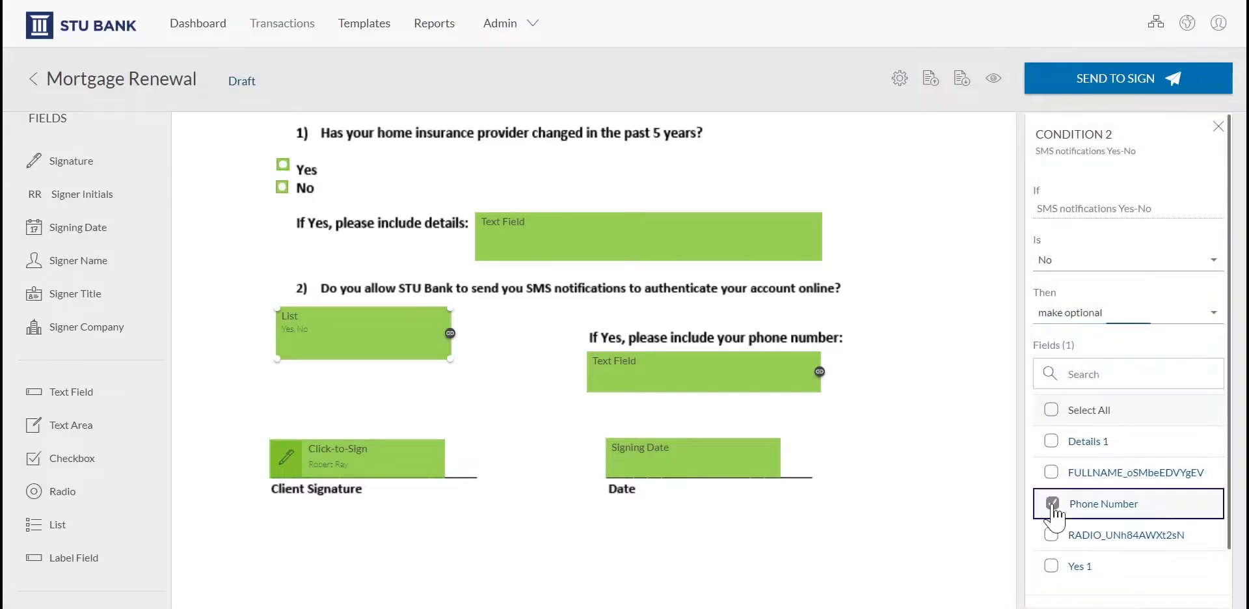
pyautogui.scroll(-1, 1203, 514)
pyautogui.click(1204, 587)
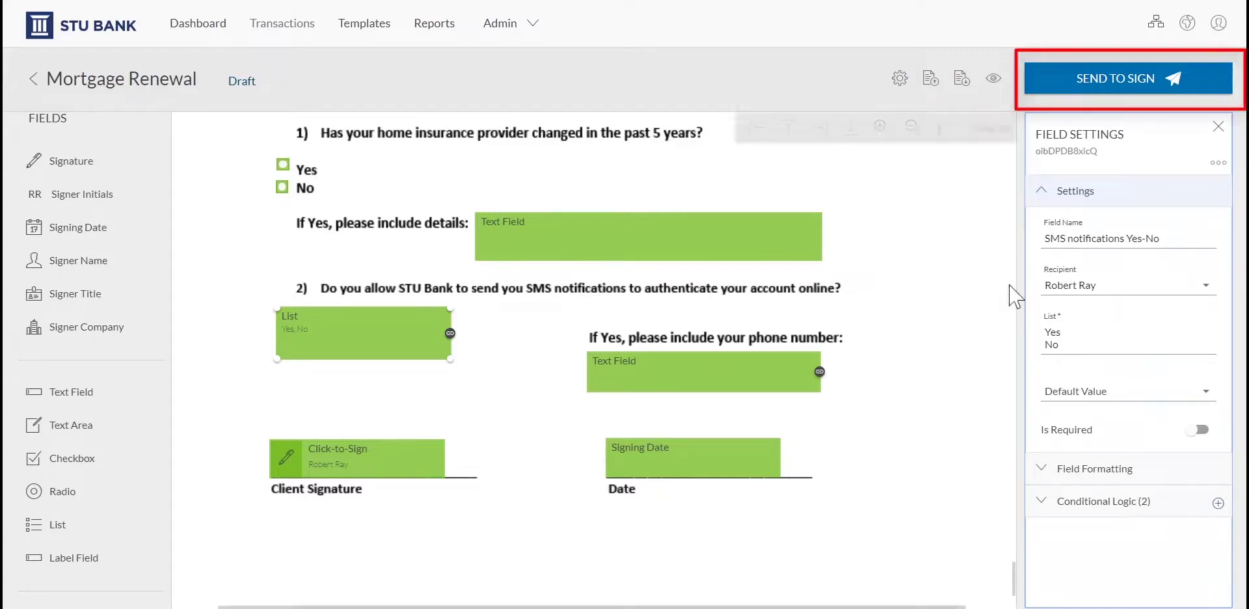
pyautogui.click(1097, 91)
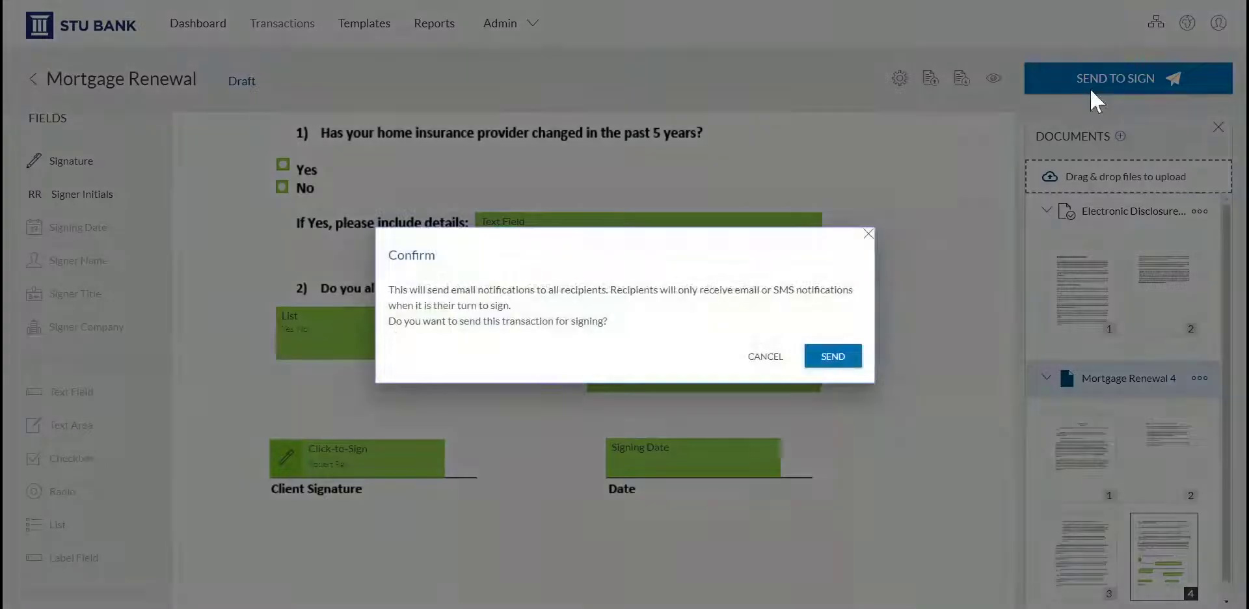
pyautogui.click(842, 361)
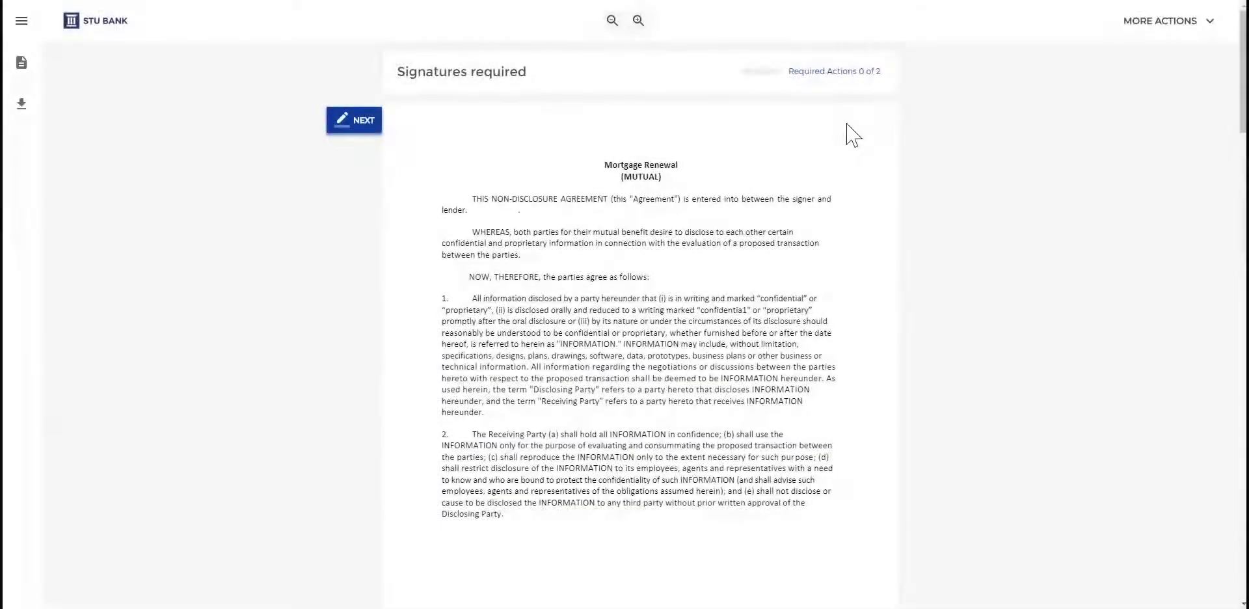
# Jump to page 4, select Yes, and type 'Changed to ABC Insurance Inc.' as details.
pyautogui.click(365, 122)
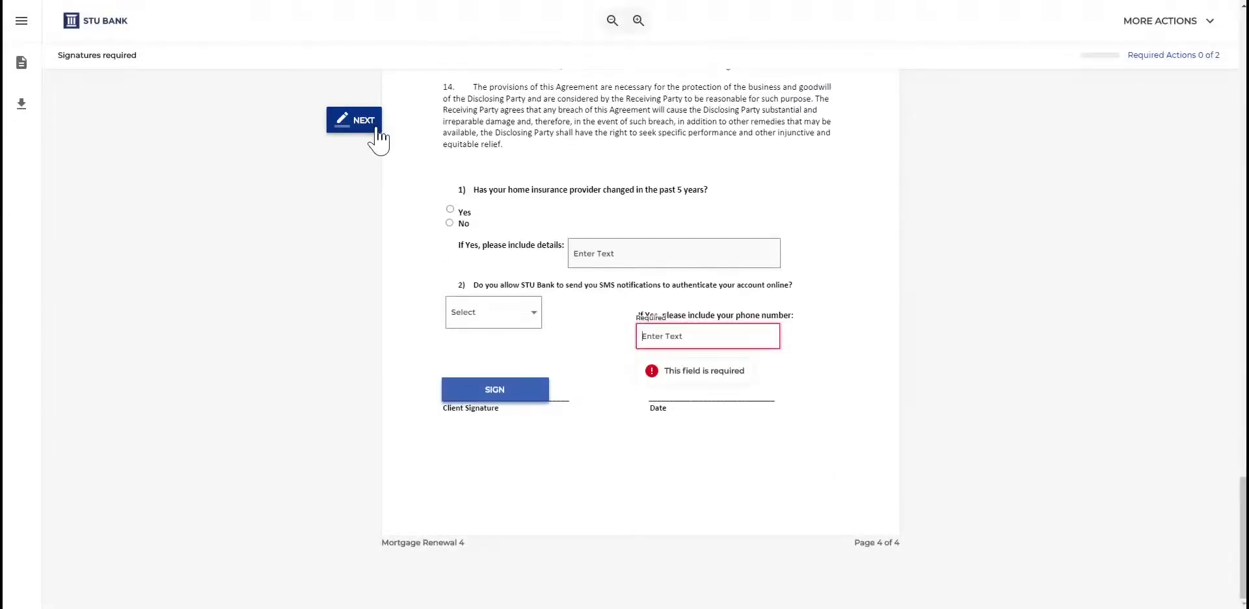
pyautogui.click(450, 210)
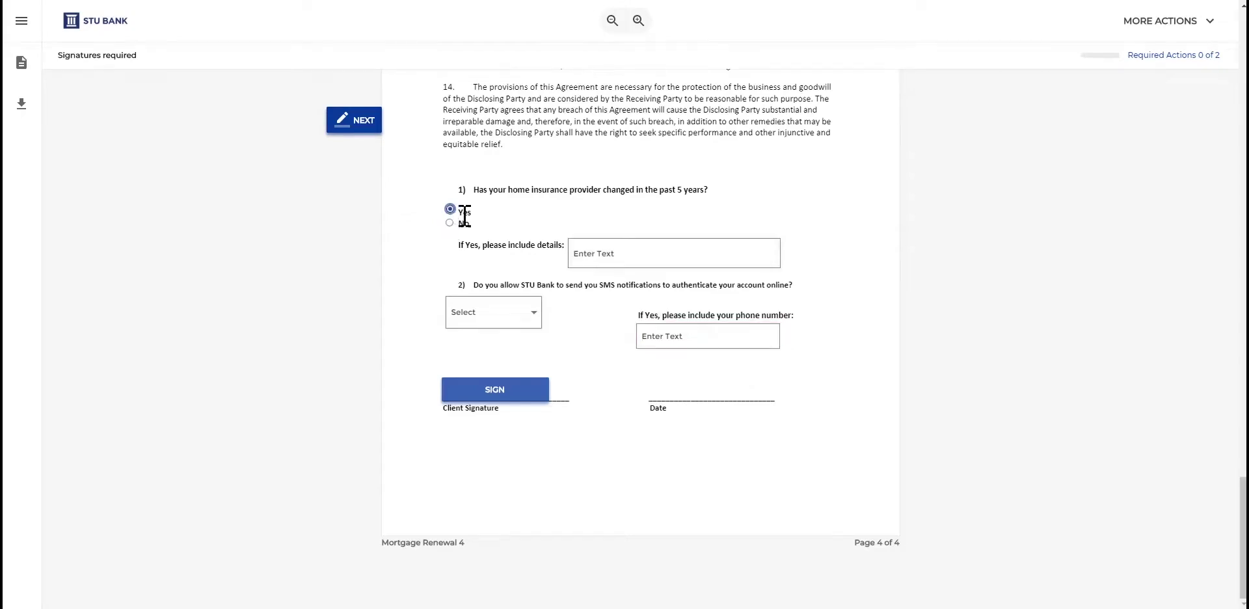
pyautogui.click(602, 257)
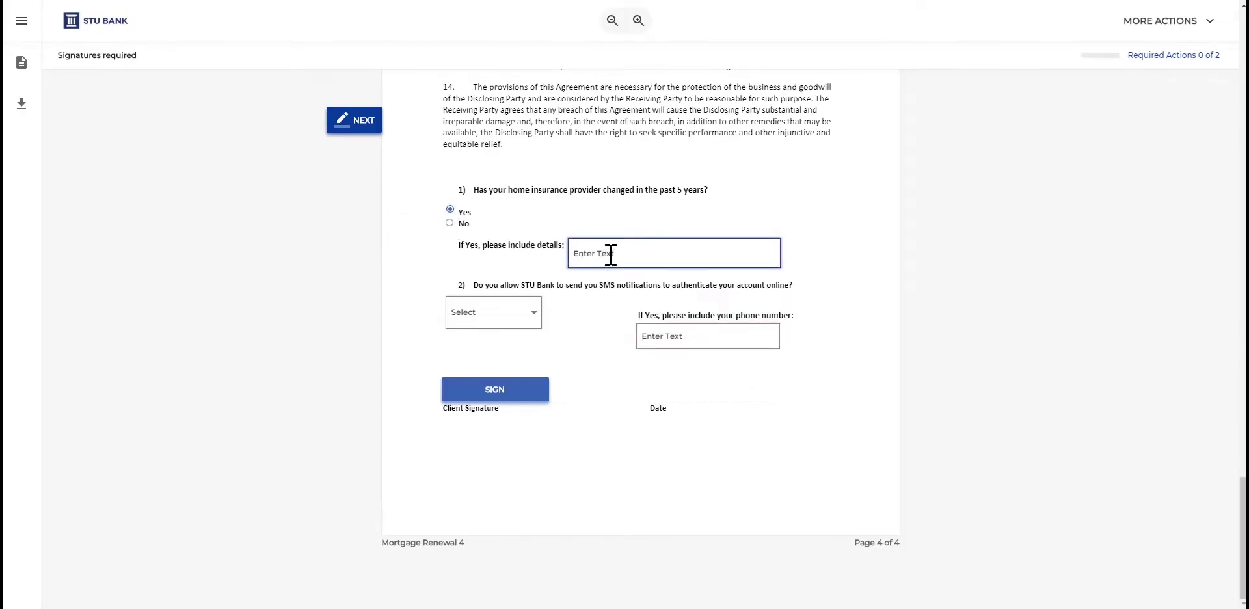
pyautogui.write('Changed to ABC Insurance Inc.')
# Choose Yes in the SMS dropdown and enter the signer's phone number in the phone field.
pyautogui.click(528, 312)
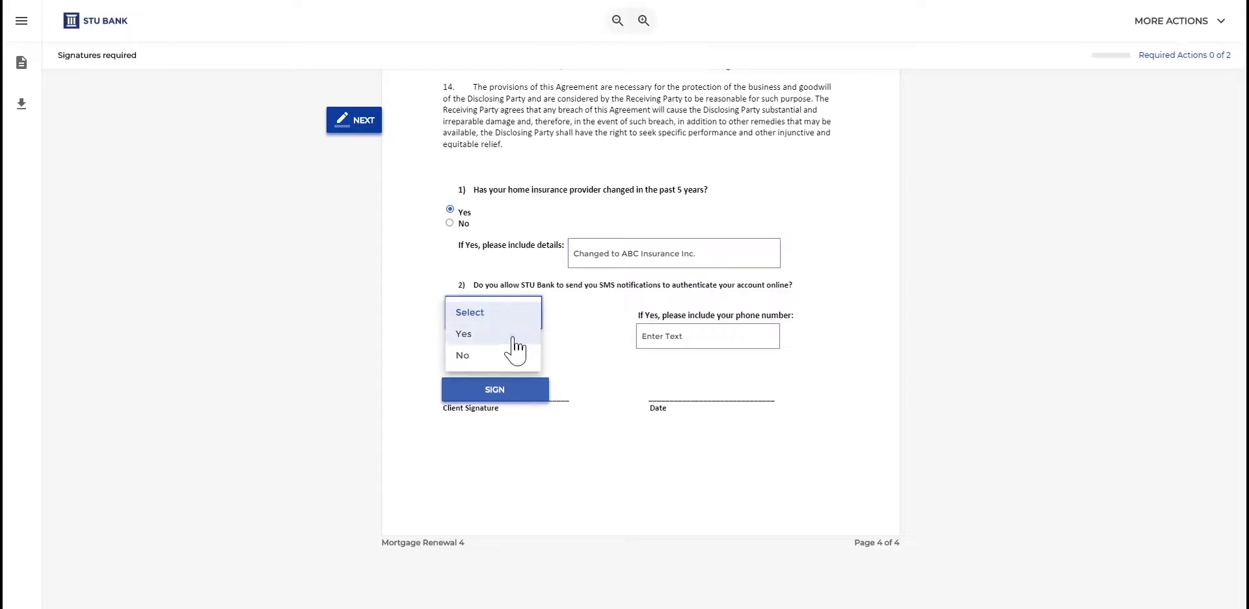
pyautogui.click(513, 335)
pyautogui.click(675, 337)
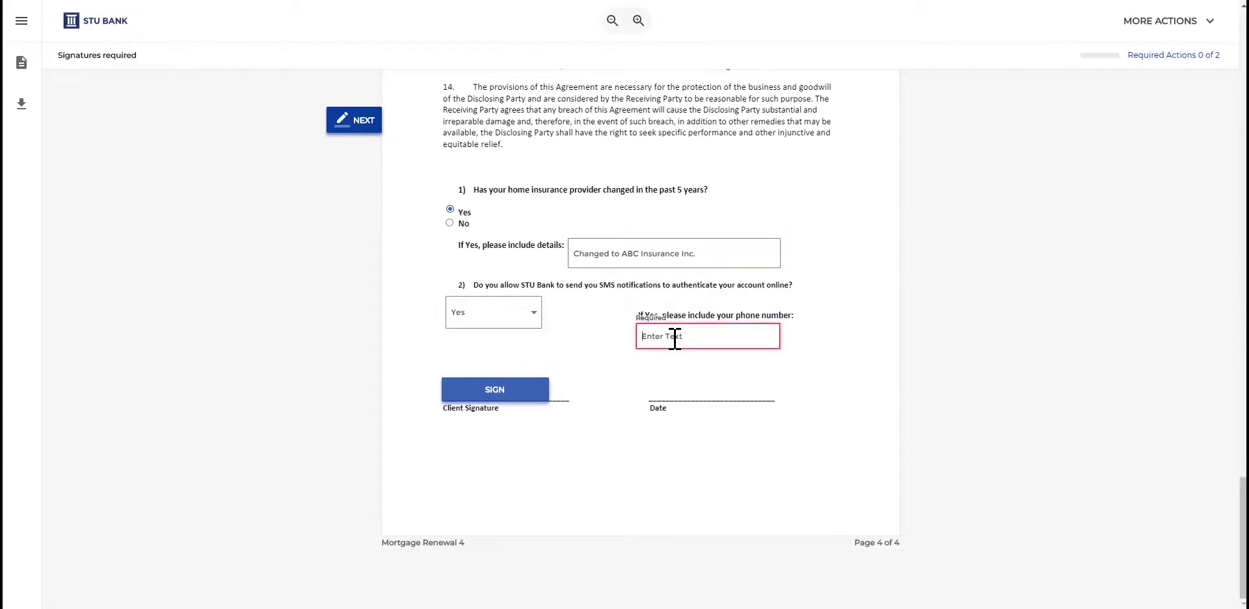
pyautogui.write('555-555-5555')
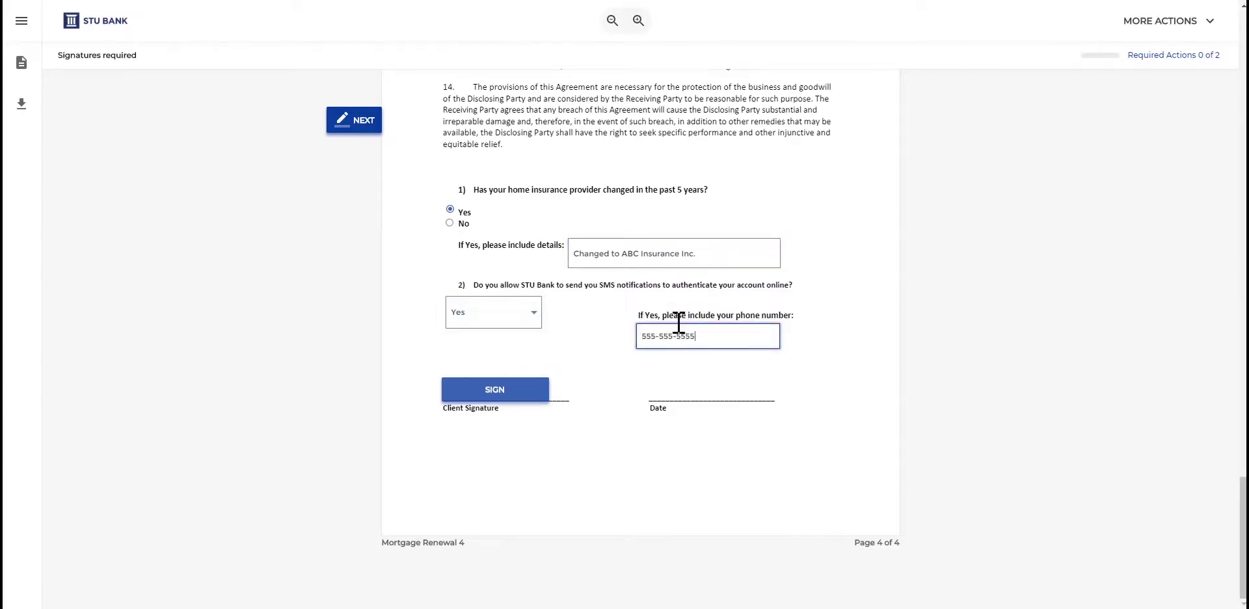